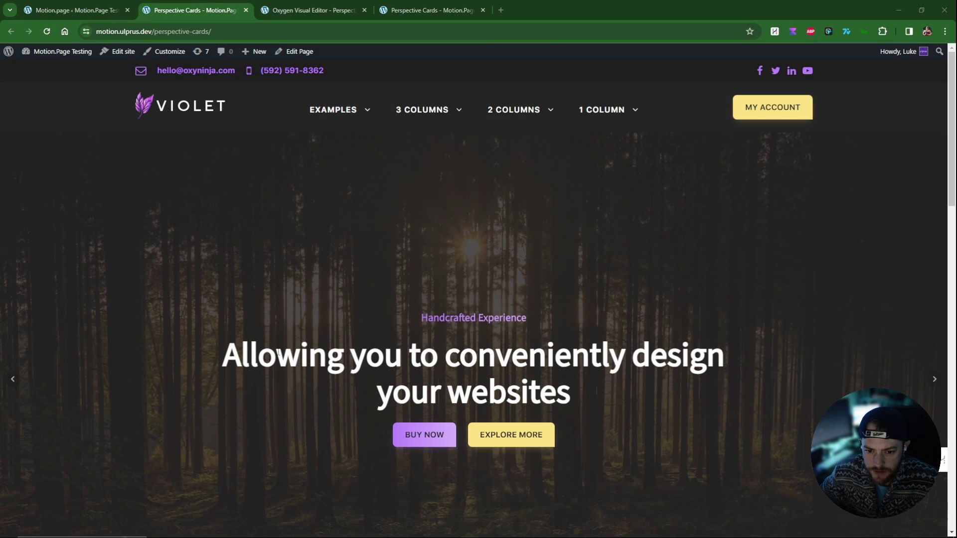
- Examine the finished Perspective Cards page, watching how the staff cards animate while moving down and back up through the section
scroll(451, 290, down, 1)
scroll(454, 289, up, 1)
scroll(429, 294, down, 1)
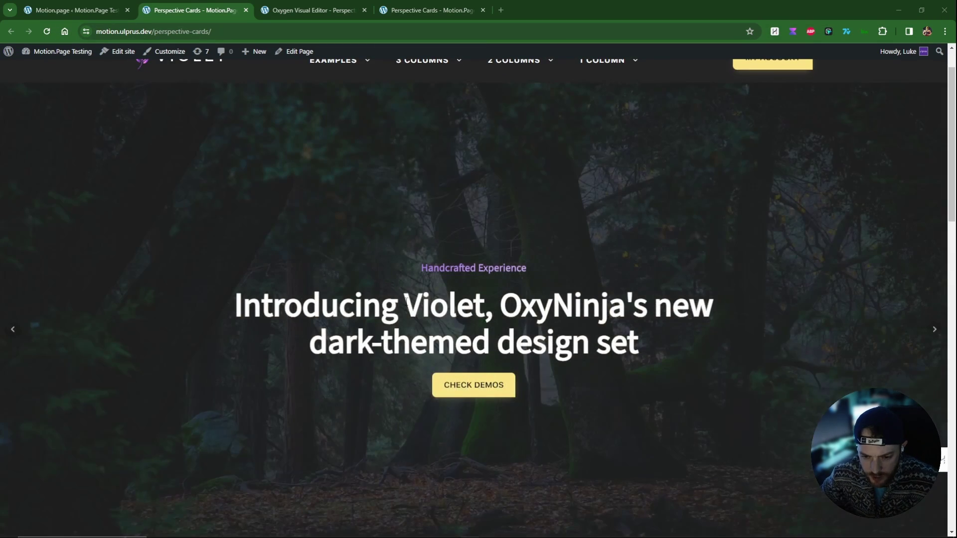
scroll(378, 281, down, 3)
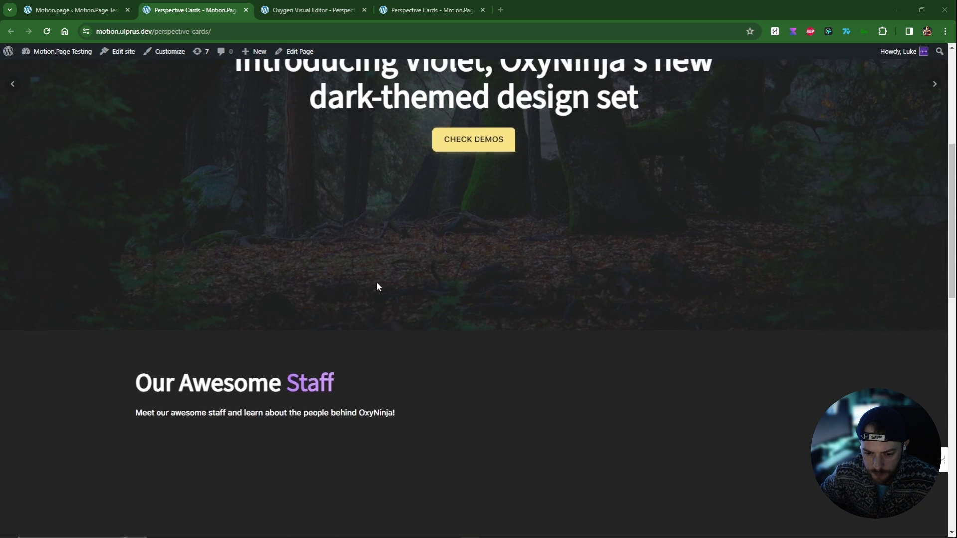
scroll(376, 280, down, 8)
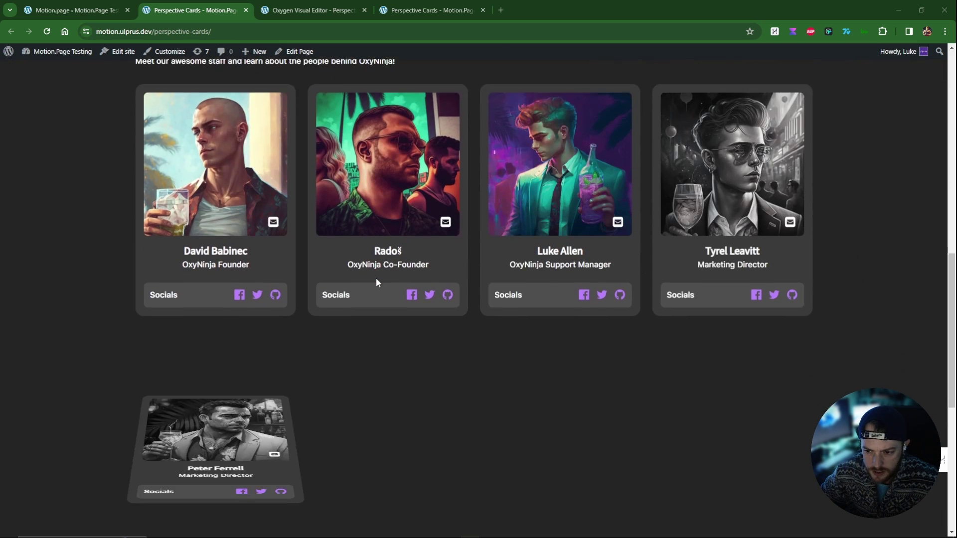
scroll(376, 280, down, 6)
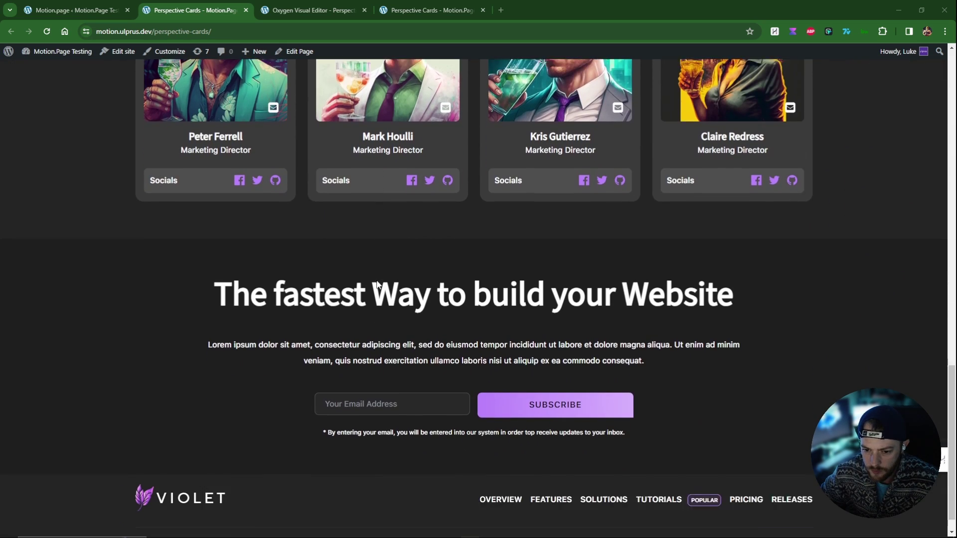
double_click(386, 279)
click(386, 287)
scroll(457, 319, up, 14)
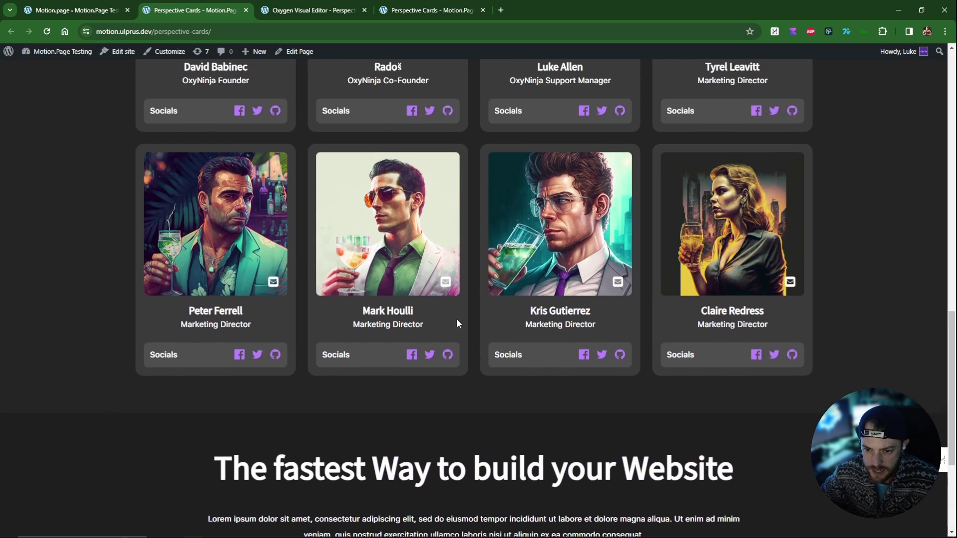
scroll(459, 320, down, 10)
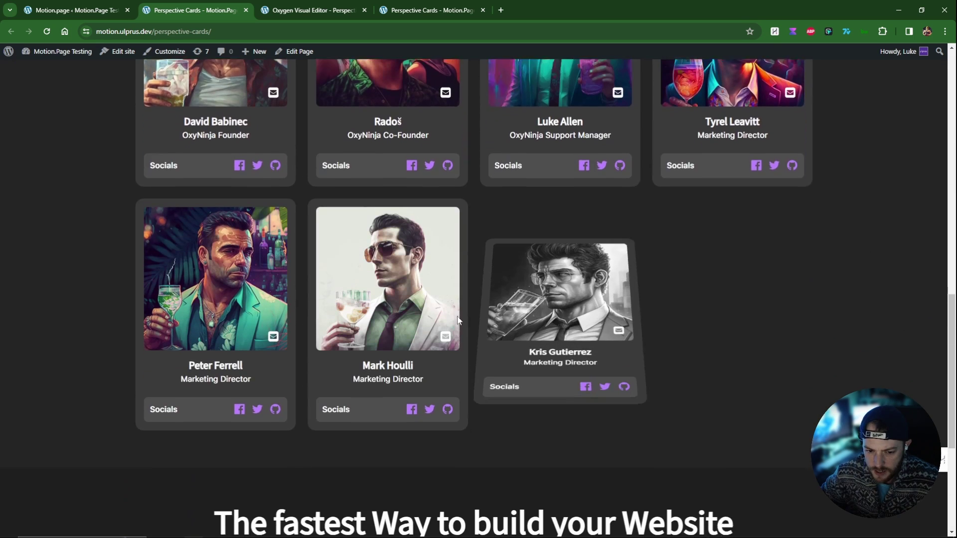
scroll(457, 316, down, 4)
scroll(456, 316, up, 7)
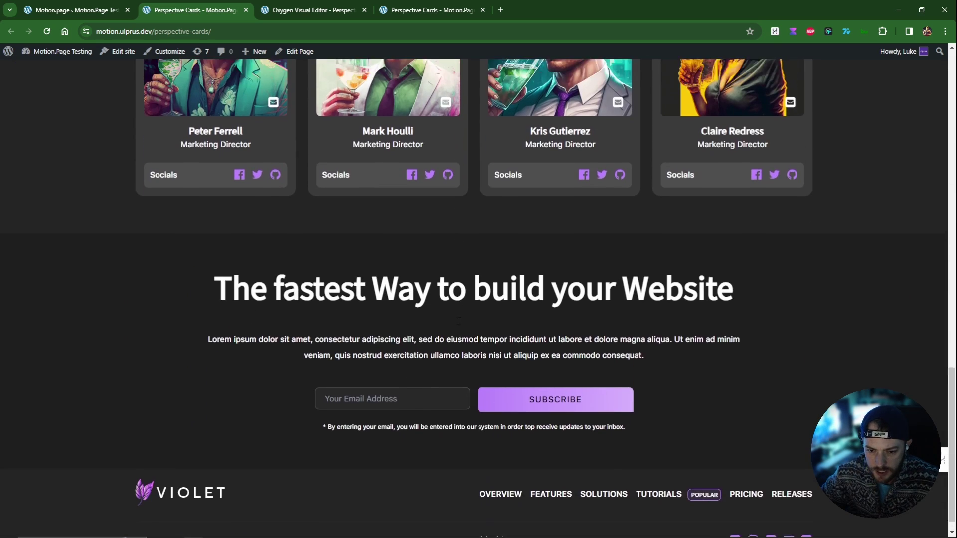
scroll(457, 321, up, 10)
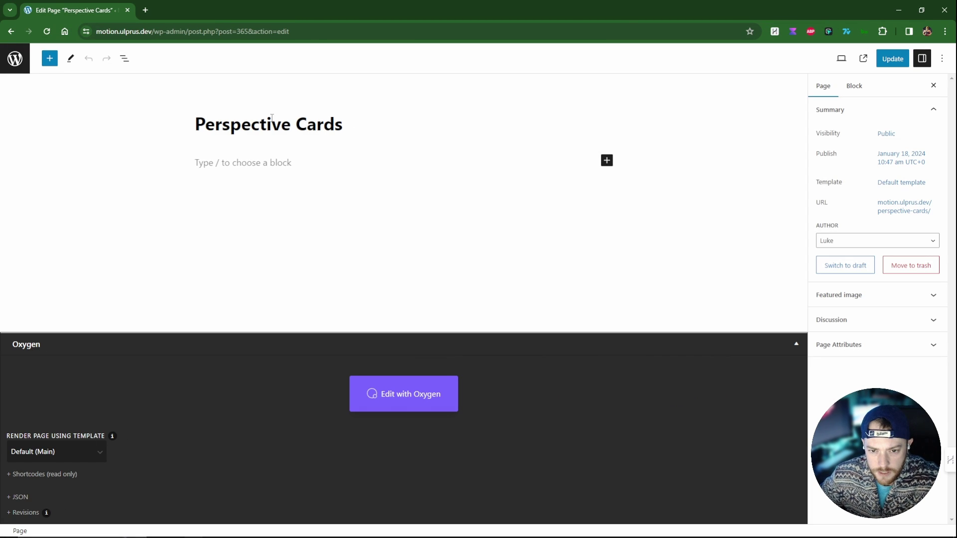
- Open the Perspective Cards page in the Oxygen editor, show its structure tree and open the CoreFramework - Violet design set from the library
click(397, 401)
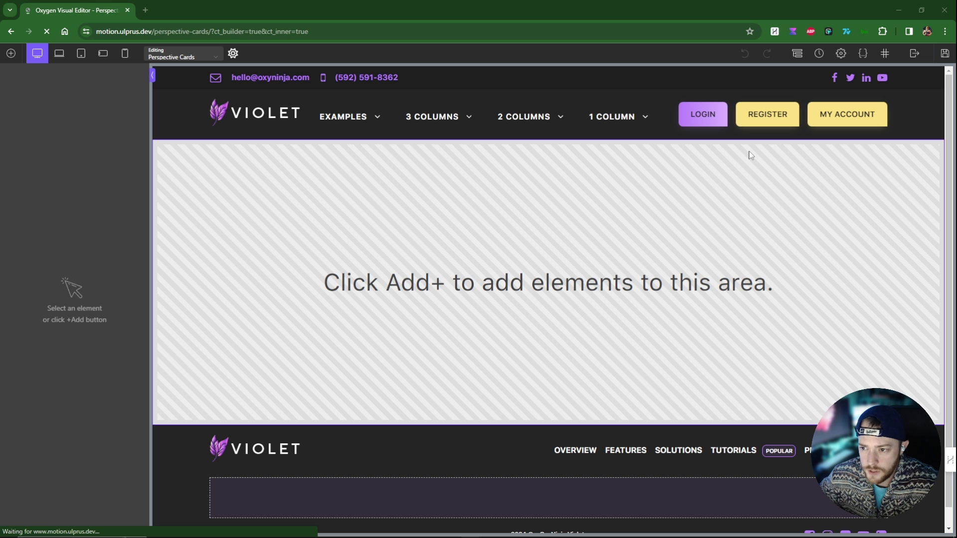
click(797, 54)
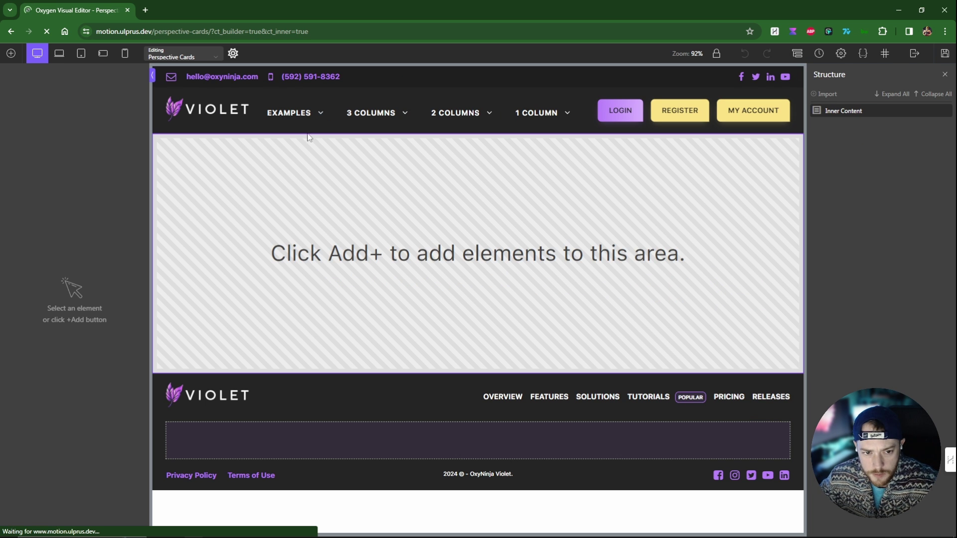
click(11, 54)
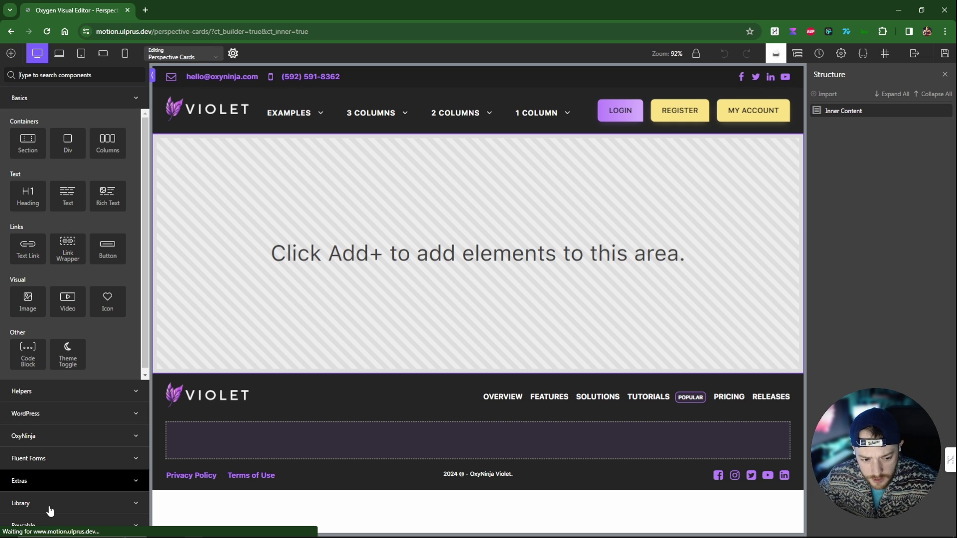
click(48, 506)
click(118, 262)
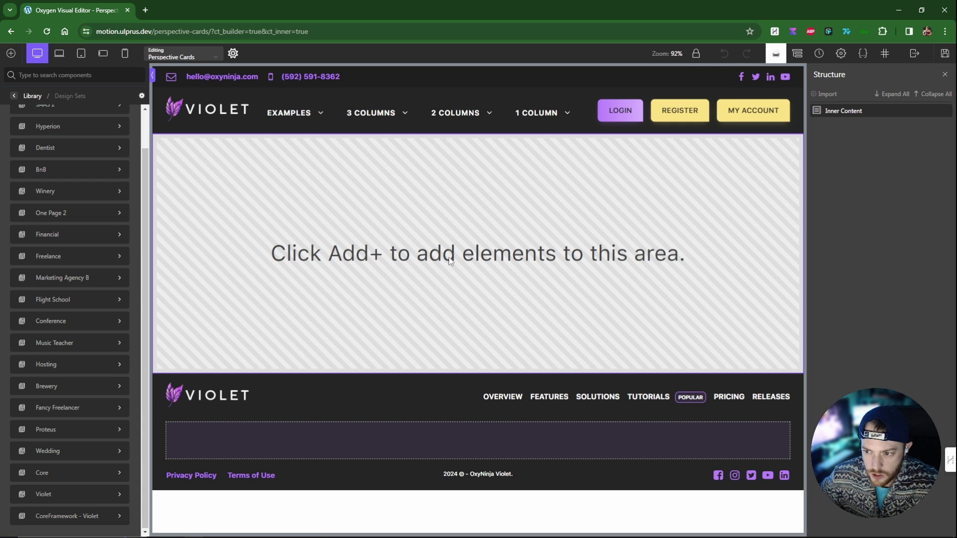
click(67, 515)
- Insert the Hero 12 - Slider component from the design set's Heros & Titles category into the page
click(75, 214)
click(35, 164)
click(59, 187)
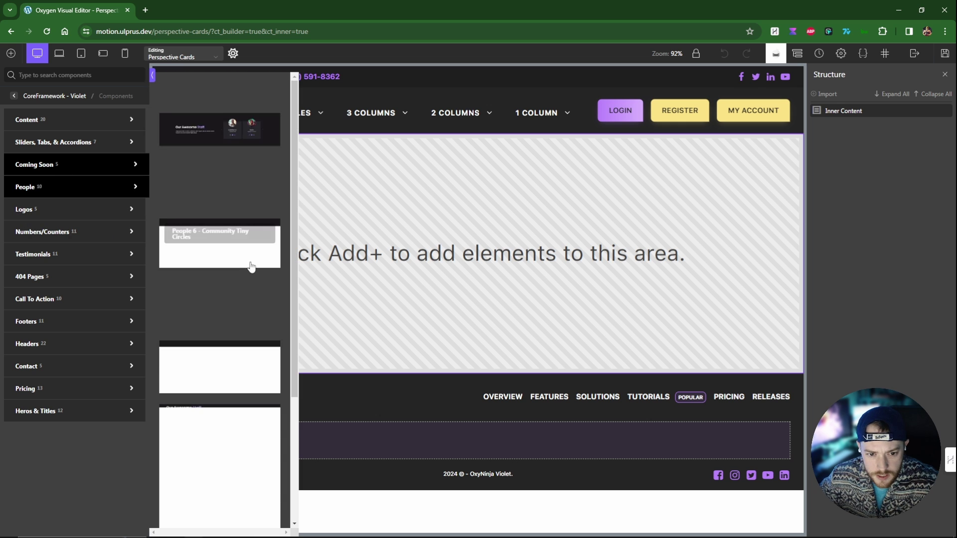
click(77, 145)
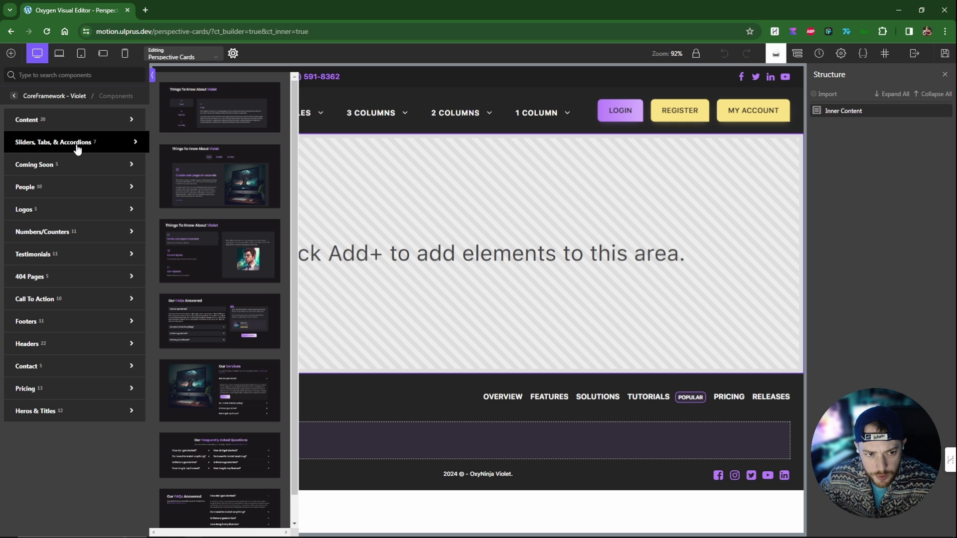
click(60, 187)
click(35, 411)
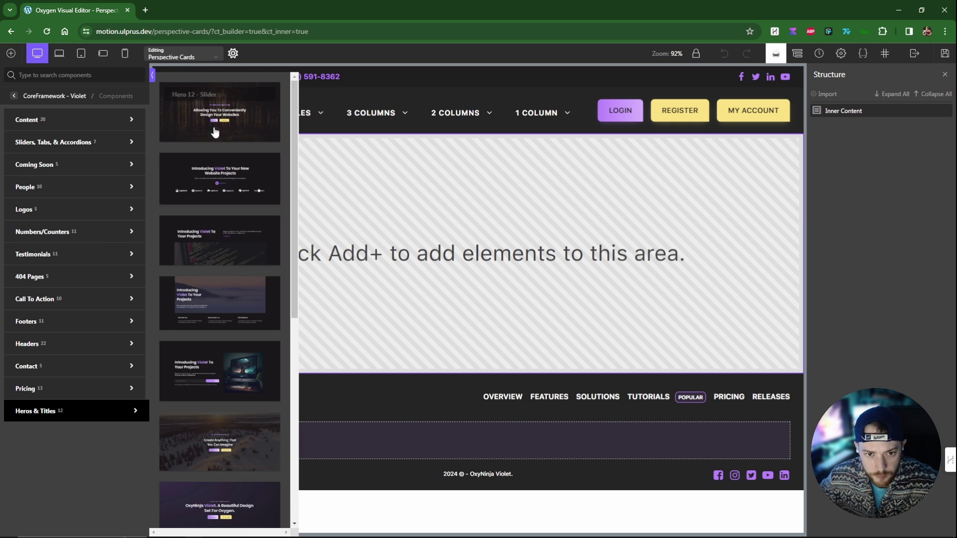
click(214, 126)
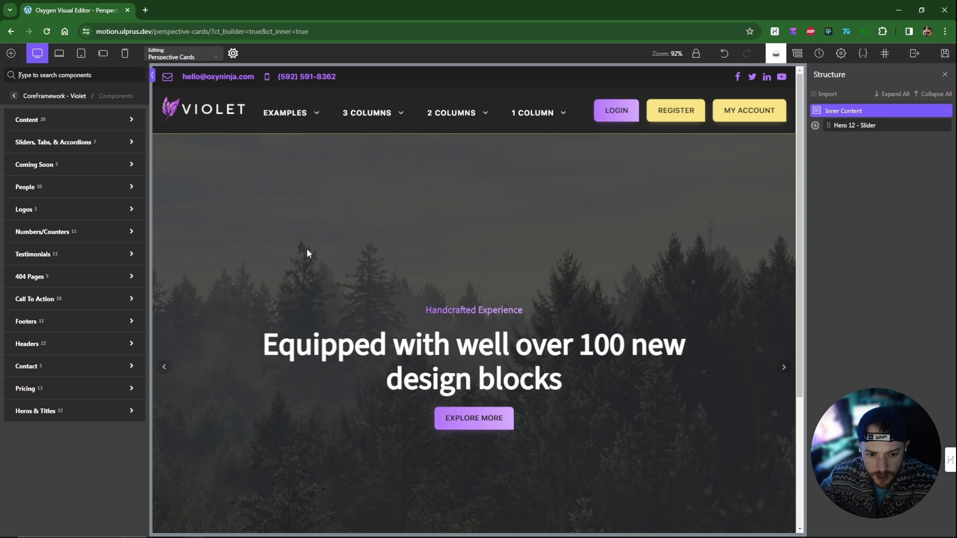
- Insert the People 10 - Generic Cards component from the People category below the hero slider
click(62, 232)
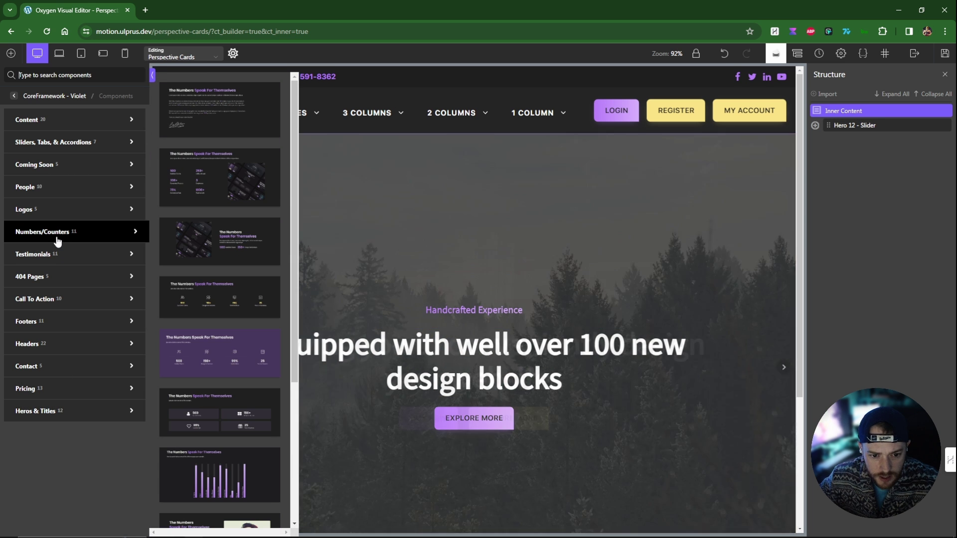
click(55, 254)
click(80, 301)
click(76, 194)
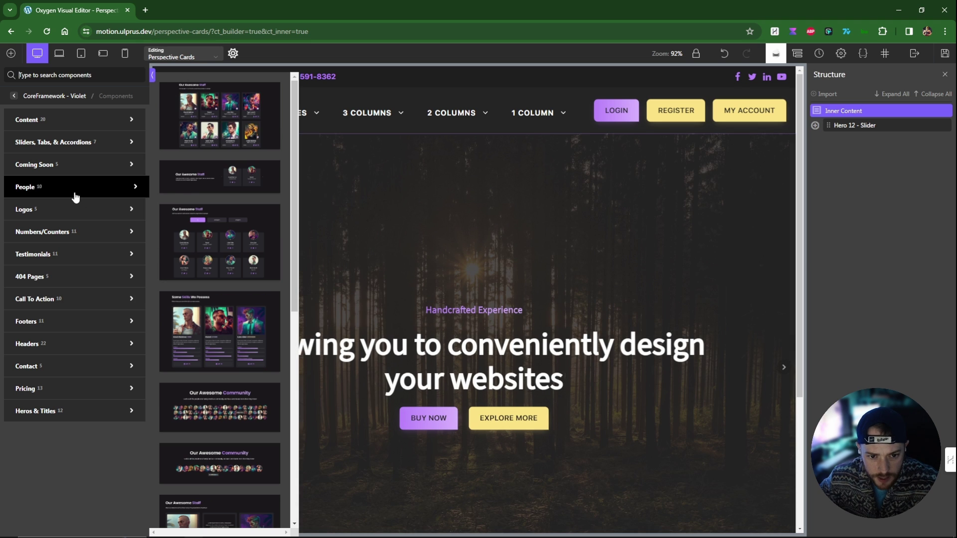
click(213, 123)
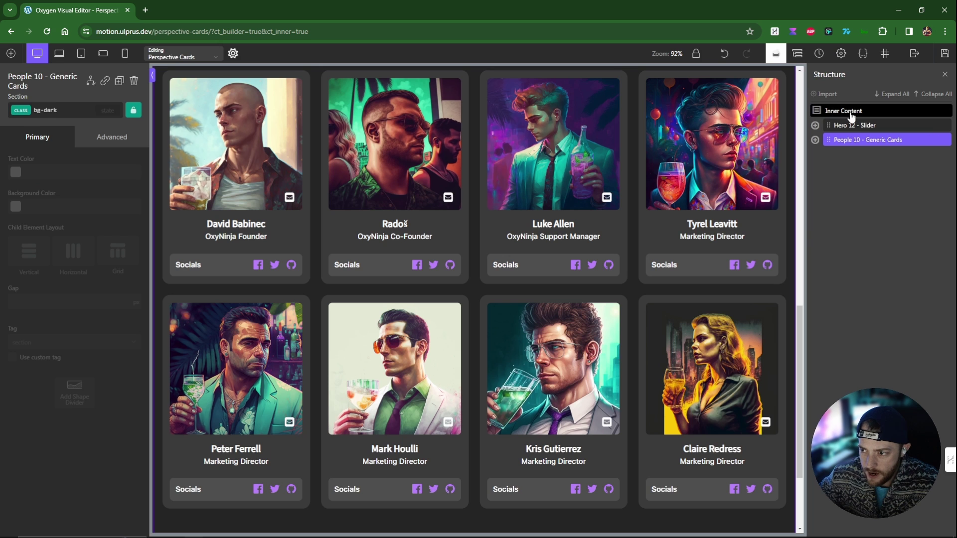
- Insert the CTA 5 - Newsletter component from the Call To Action category into the inner content and save the page
click(851, 114)
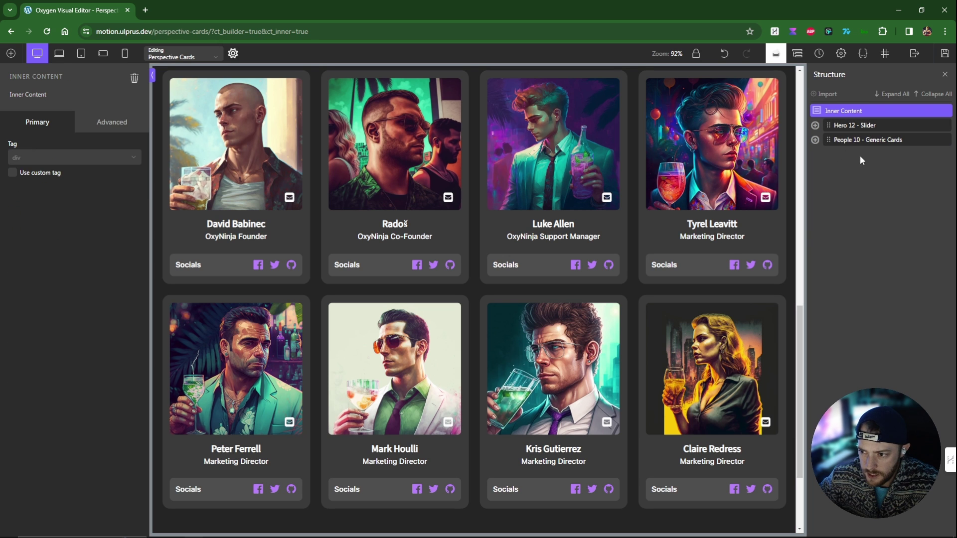
scroll(749, 230, down, 3)
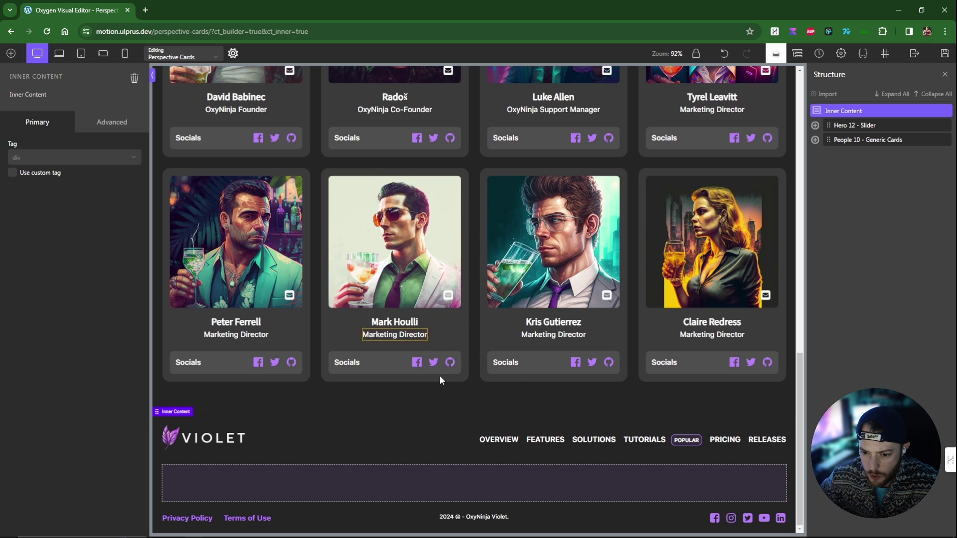
scroll(743, 348, up, 5)
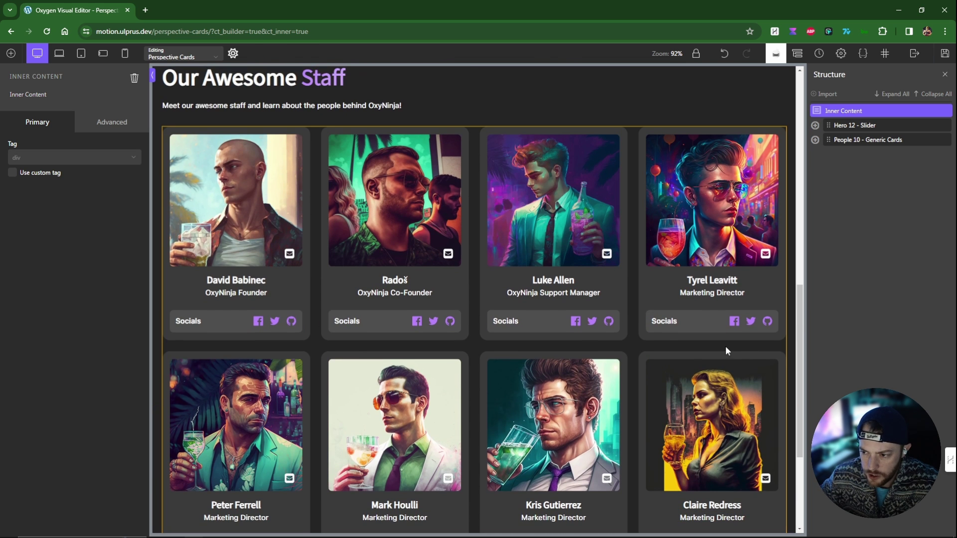
click(11, 53)
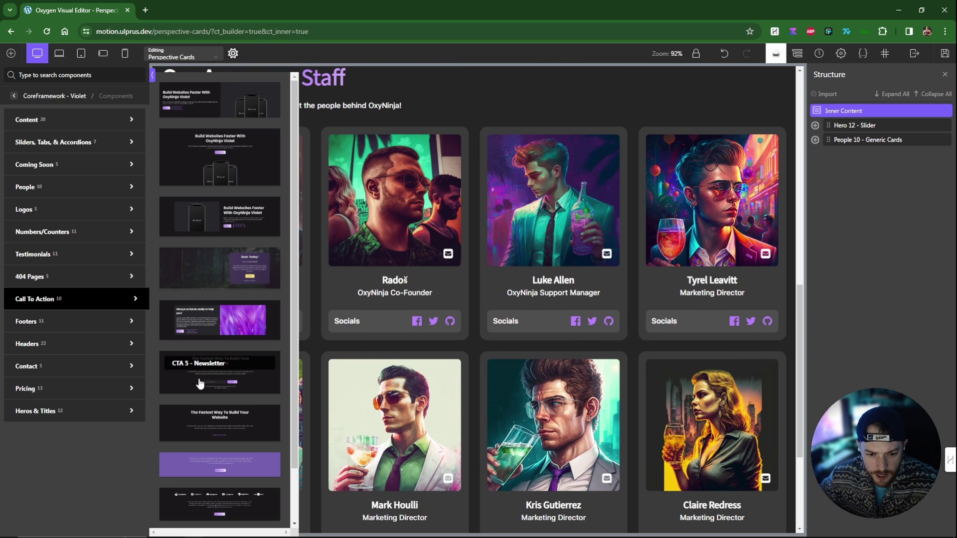
click(215, 382)
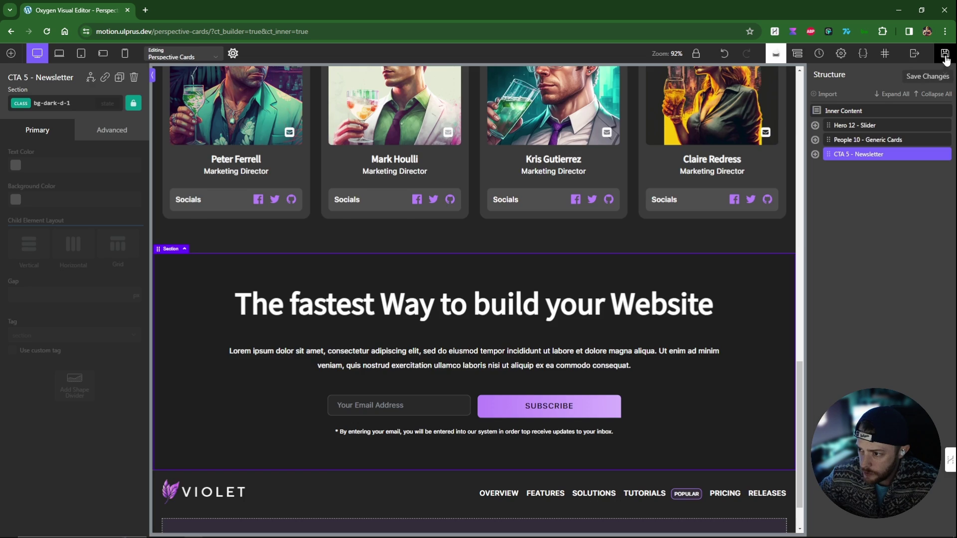
click(945, 56)
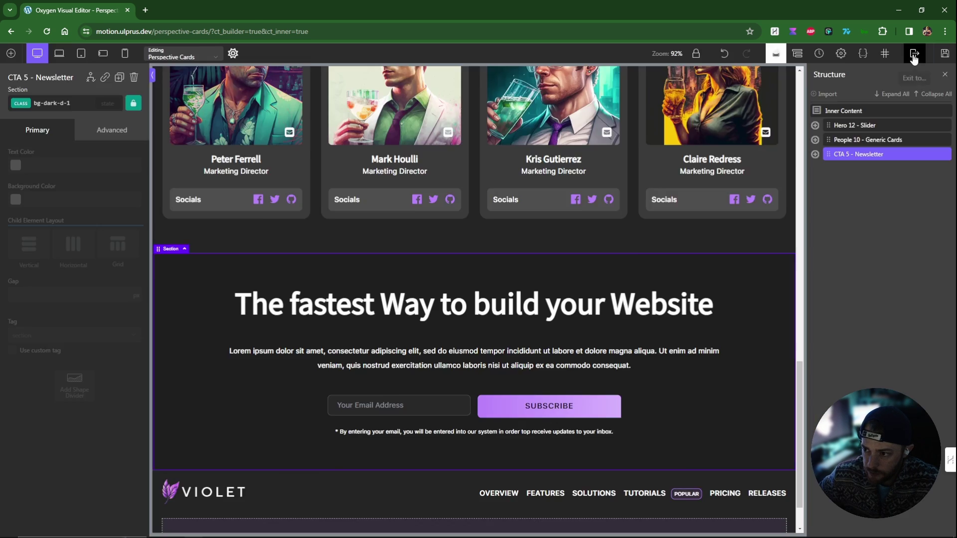
- View the saved page on the front end, checking the hero slider, the staff cards and the newsletter section
click(914, 53)
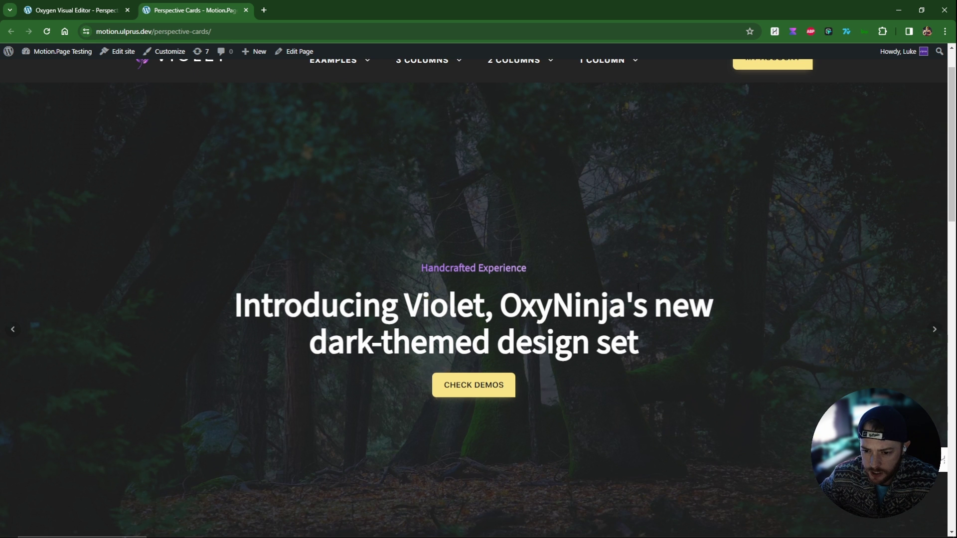
click(934, 329)
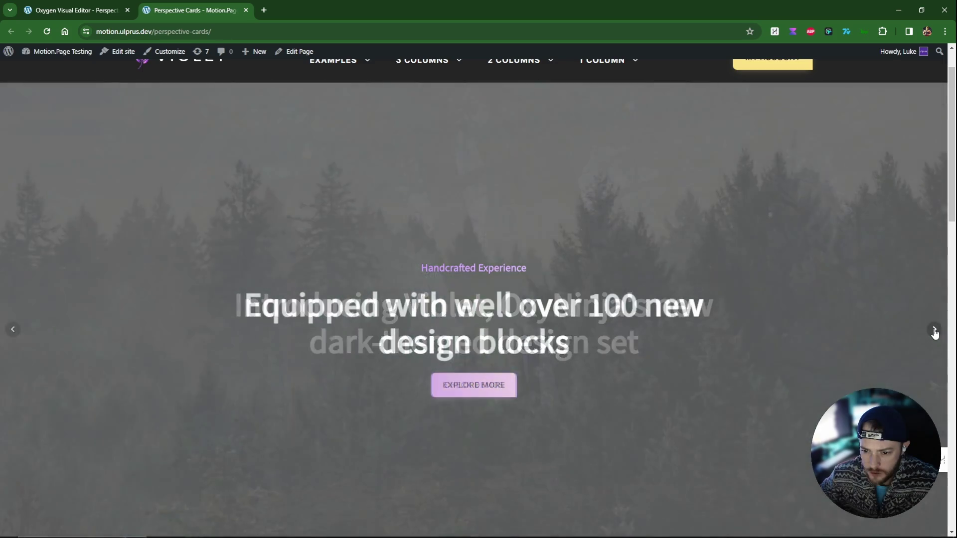
scroll(612, 276, down, 10)
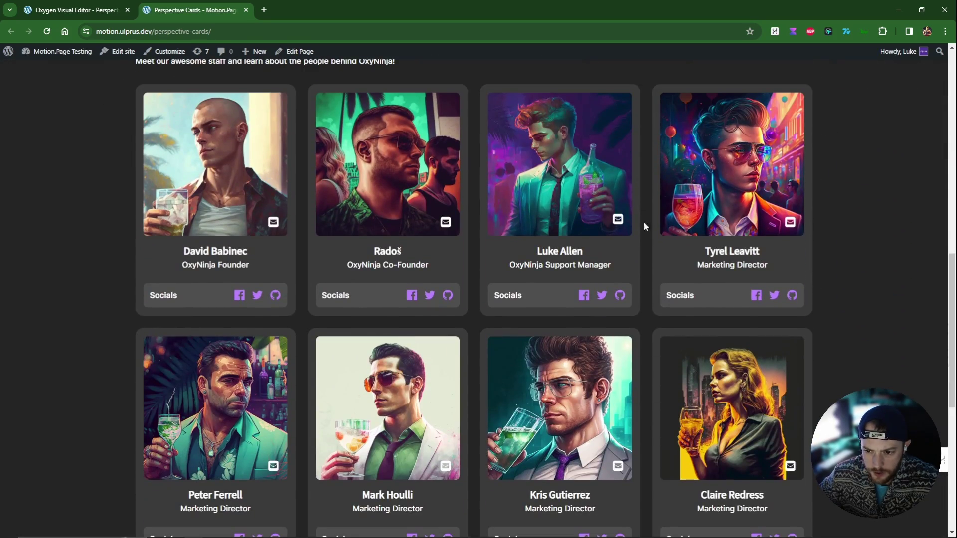
scroll(255, 234, down, 8)
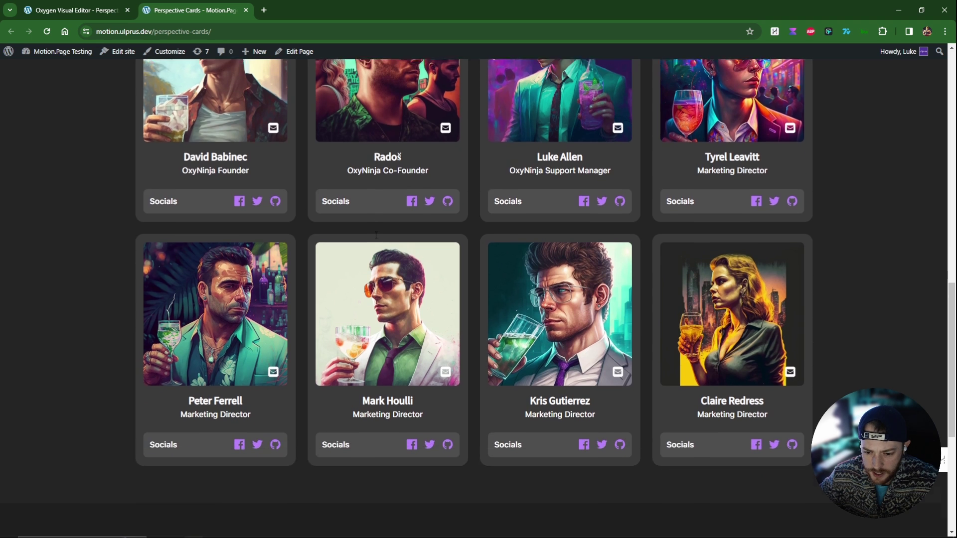
drag(283, 269, 526, 272)
click(600, 287)
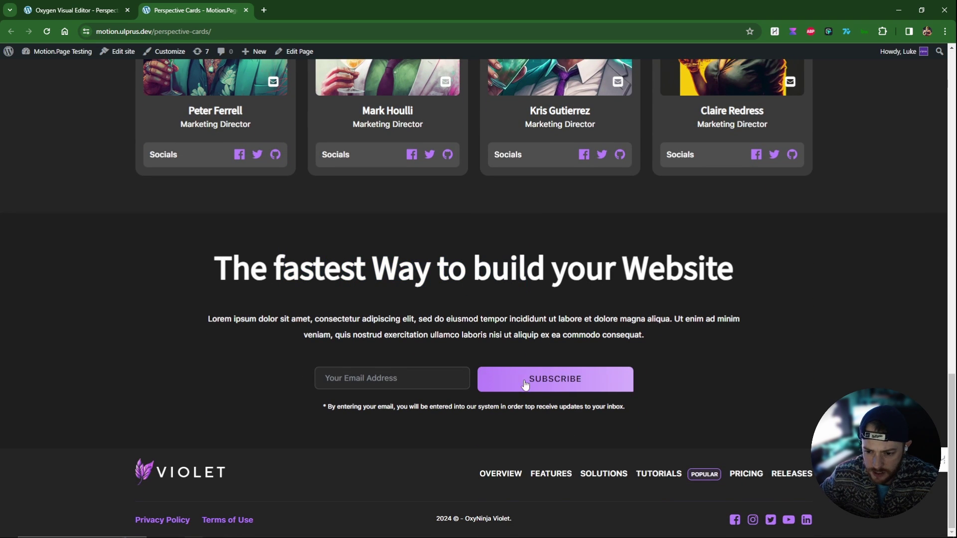
scroll(531, 286, up, 15)
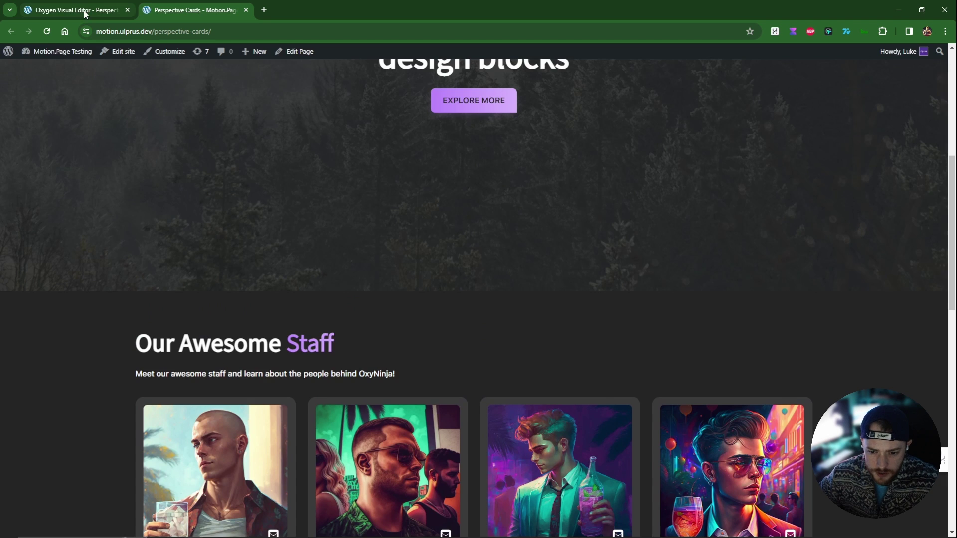
- Return to the Oxygen editor, select the Columns 4 div holding the staff cards and examine its assigned classes
click(85, 14)
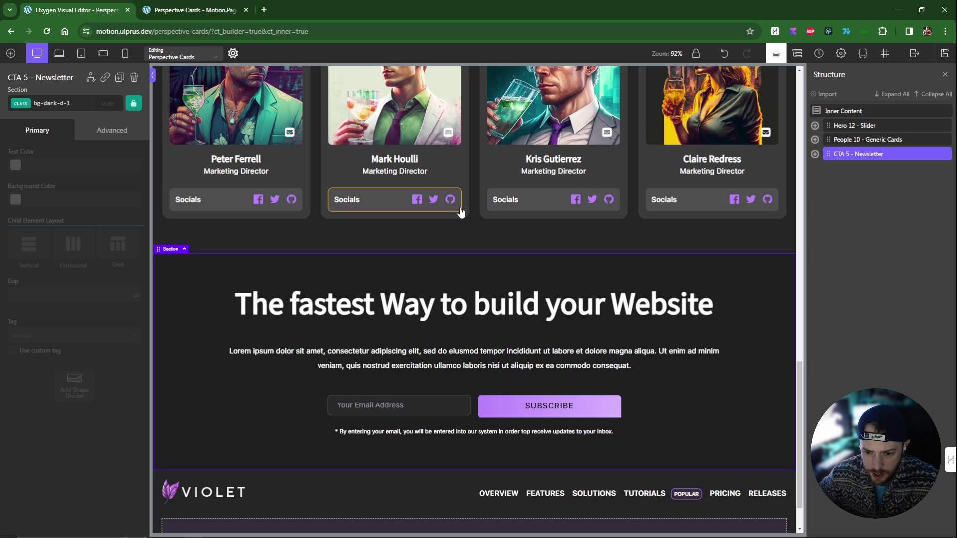
scroll(518, 237, up, 10)
click(485, 175)
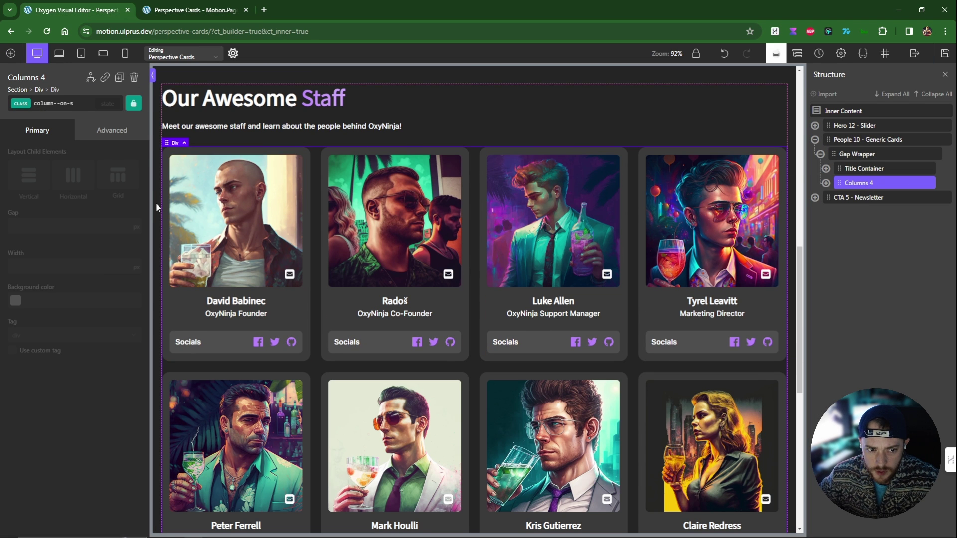
click(71, 102)
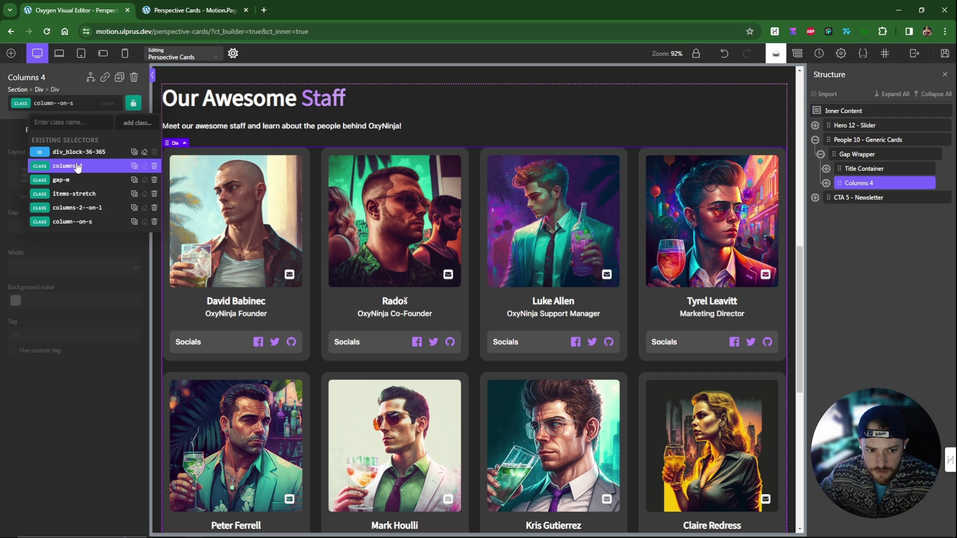
click(846, 183)
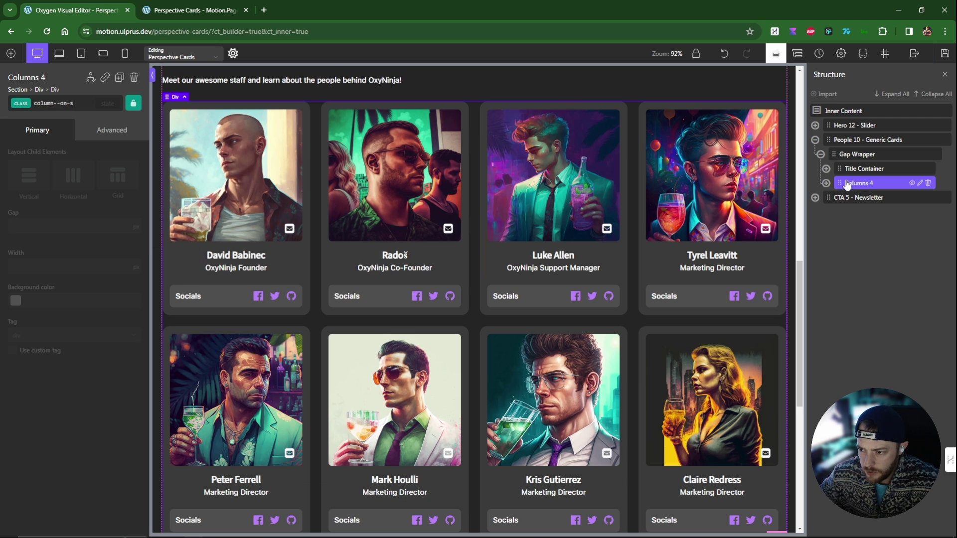
- Expand the Columns 4 div and examine the individual staff card divs nested inside it
click(826, 184)
click(864, 199)
click(865, 212)
click(866, 226)
click(867, 298)
click(867, 270)
click(863, 188)
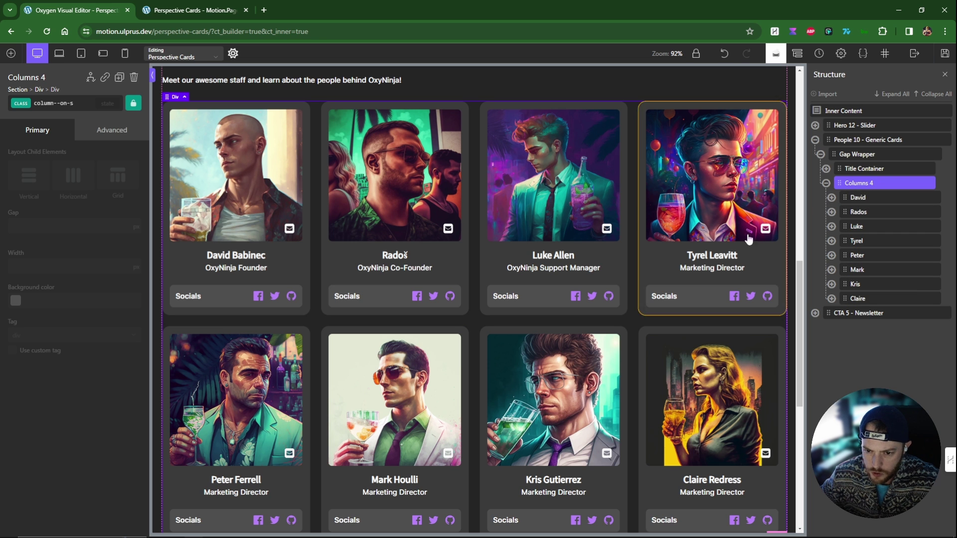
scroll(519, 261, down, 1)
scroll(482, 247, up, 3)
scroll(477, 246, down, 2)
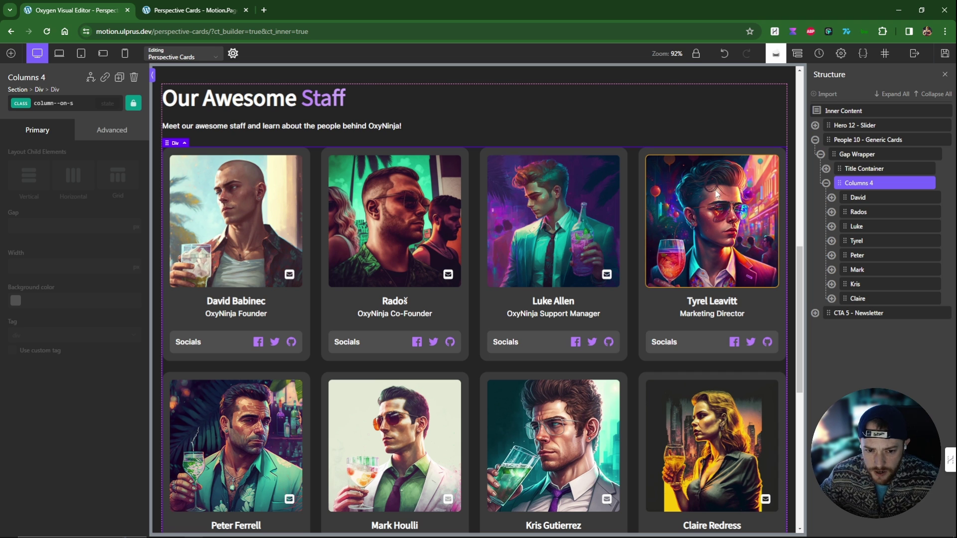
- Select the first staff card's div and examine its assigned classes in relation to the Columns 4 parent
click(864, 200)
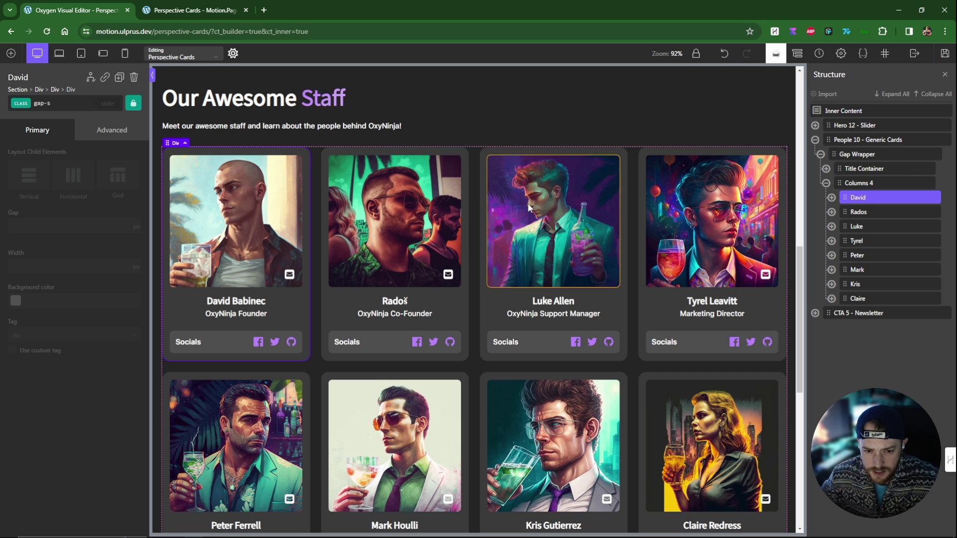
click(84, 102)
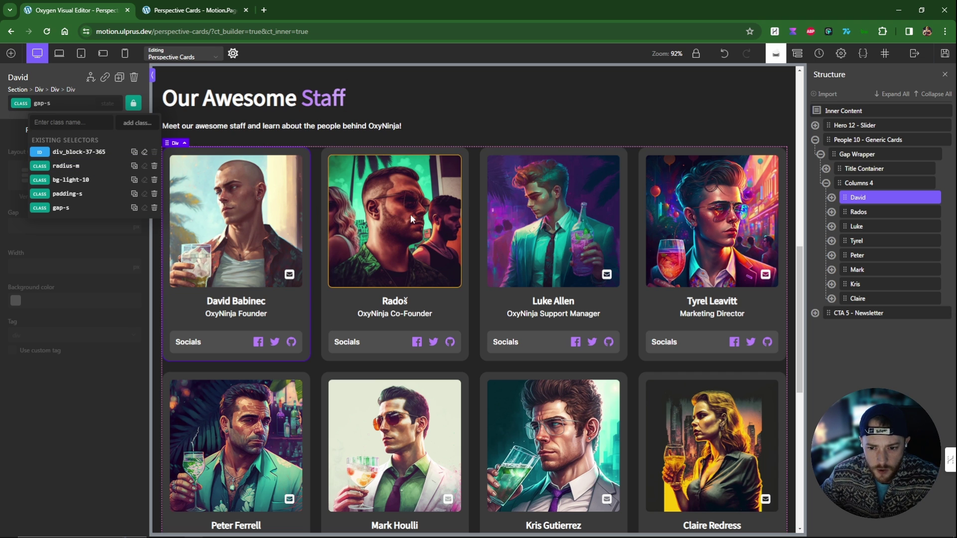
click(476, 225)
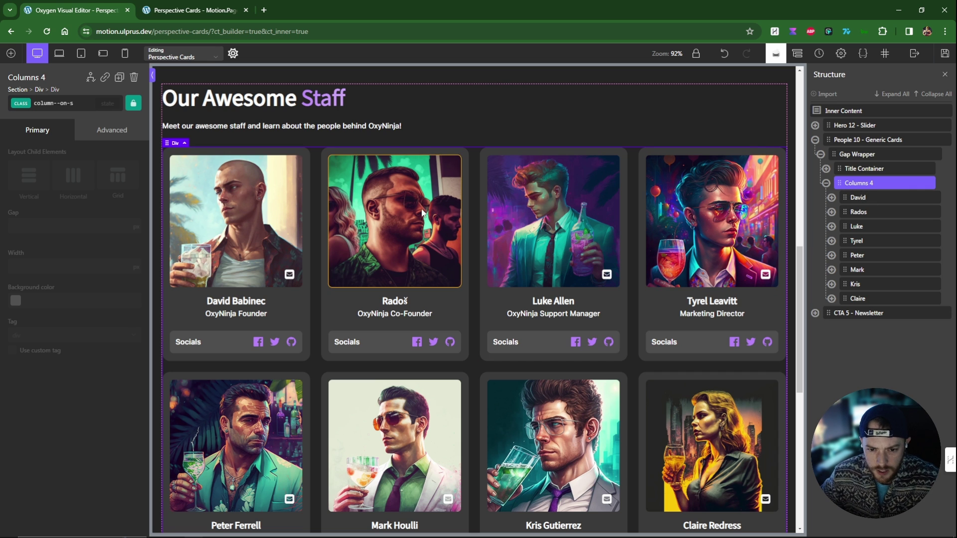
click(867, 199)
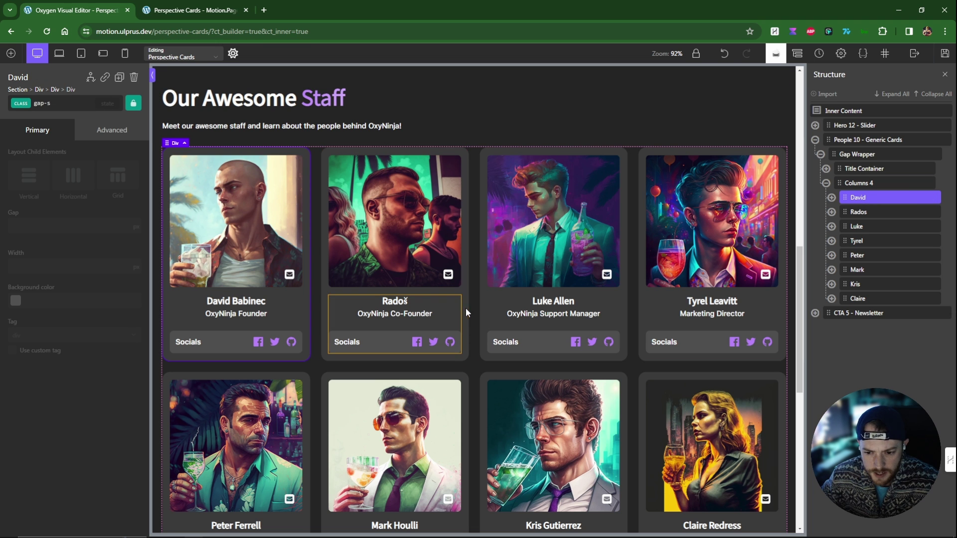
scroll(624, 312, down, 3)
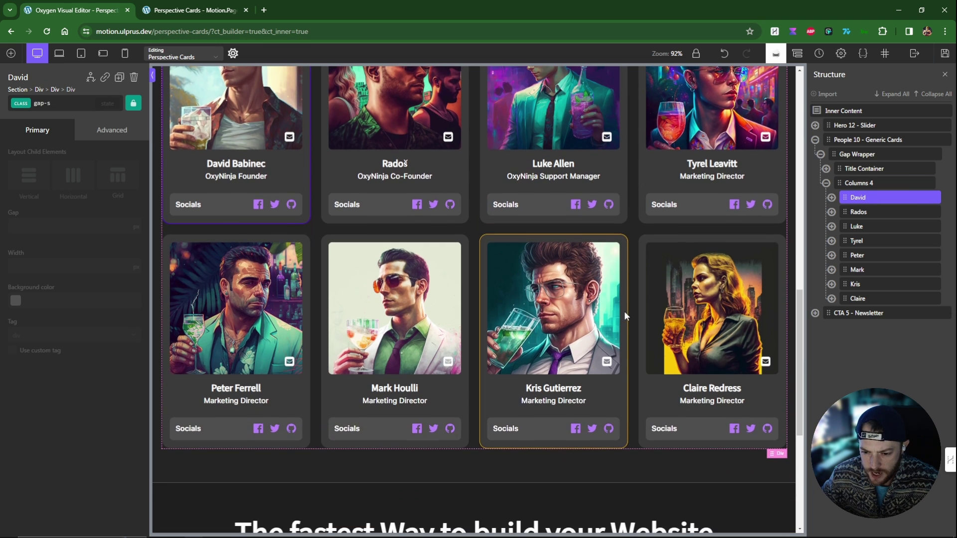
scroll(386, 319, up, 5)
scroll(401, 314, down, 1)
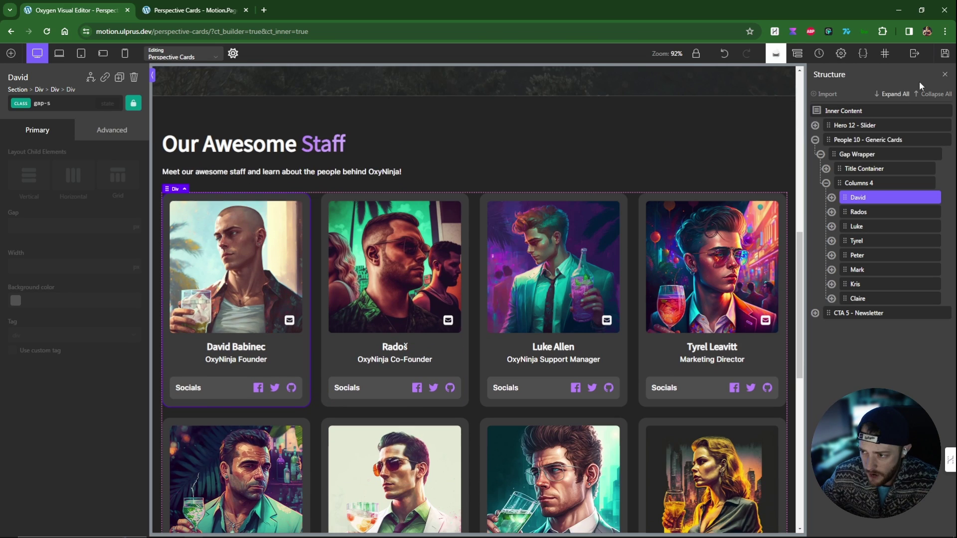
- Save the page in Oxygen, then switch to Motion.page and create a new timeline
click(945, 54)
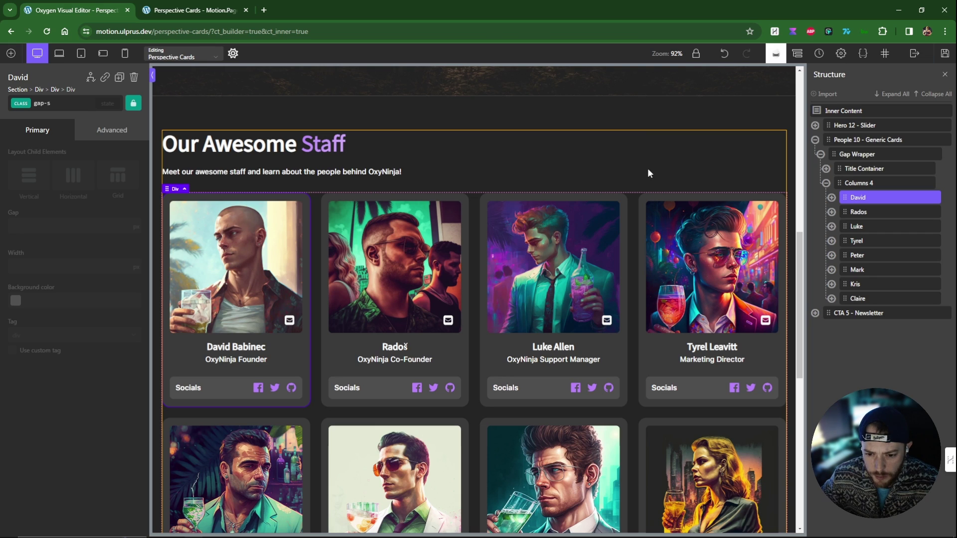
click(914, 53)
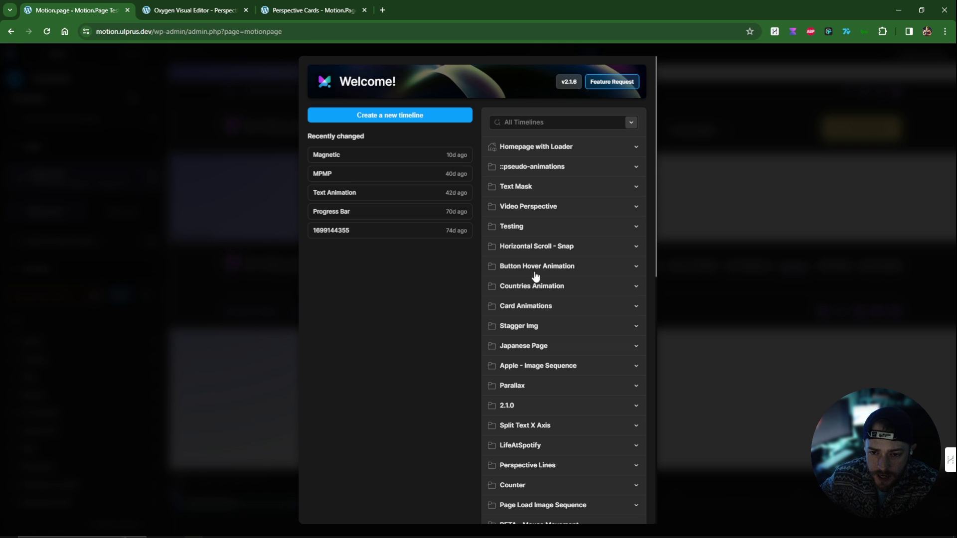
click(404, 116)
- Assign the timeline to the Perspective Cards page and name it Perspective Cards
click(66, 101)
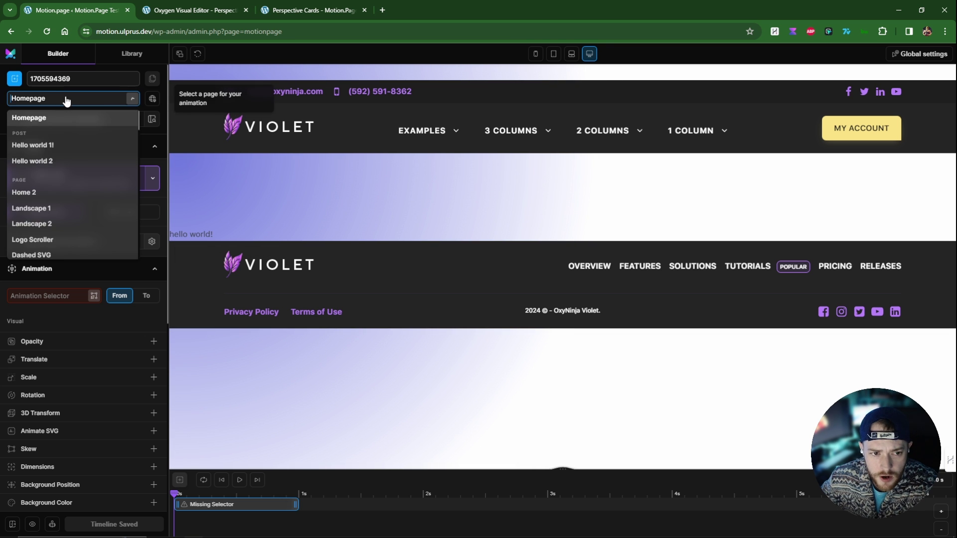
scroll(68, 169, down, 10)
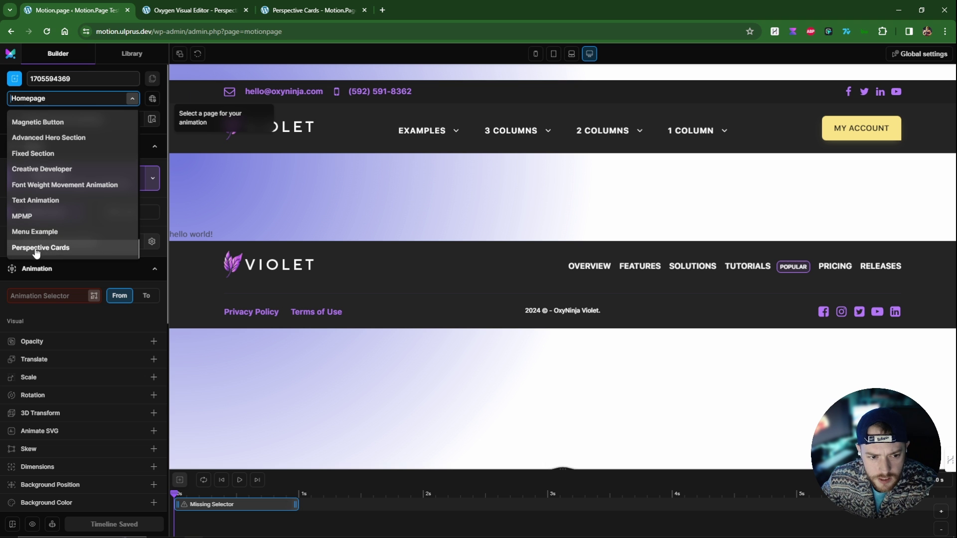
click(81, 249)
scroll(397, 232, down, 5)
scroll(394, 227, down, 5)
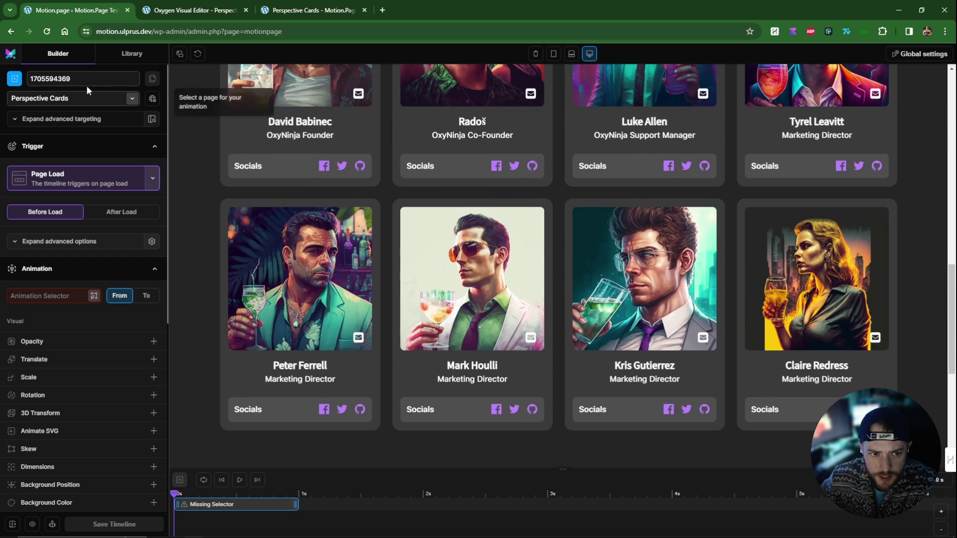
double_click(71, 78)
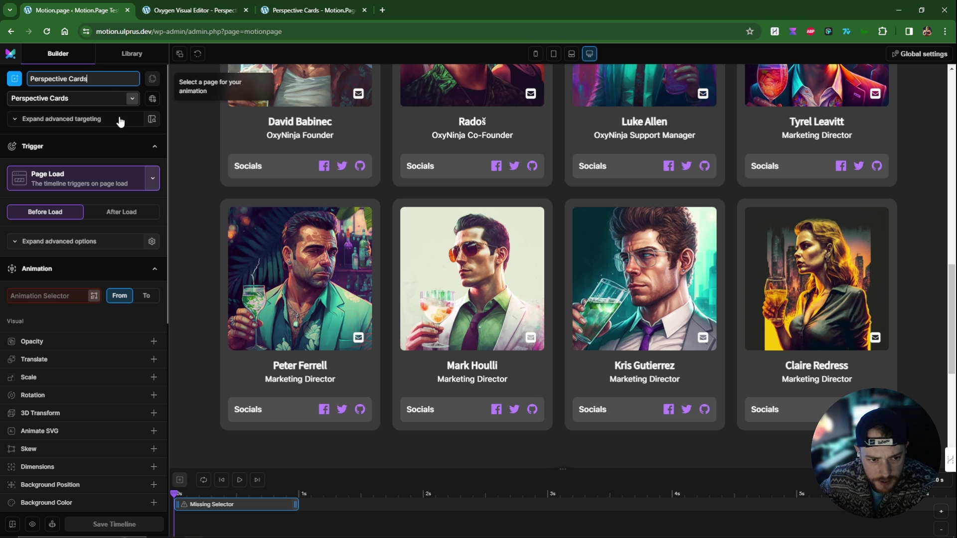
- Set the timeline's trigger to ScrollTrigger and lock its animation progress to the scrollbar
scroll(369, 273, down, 5)
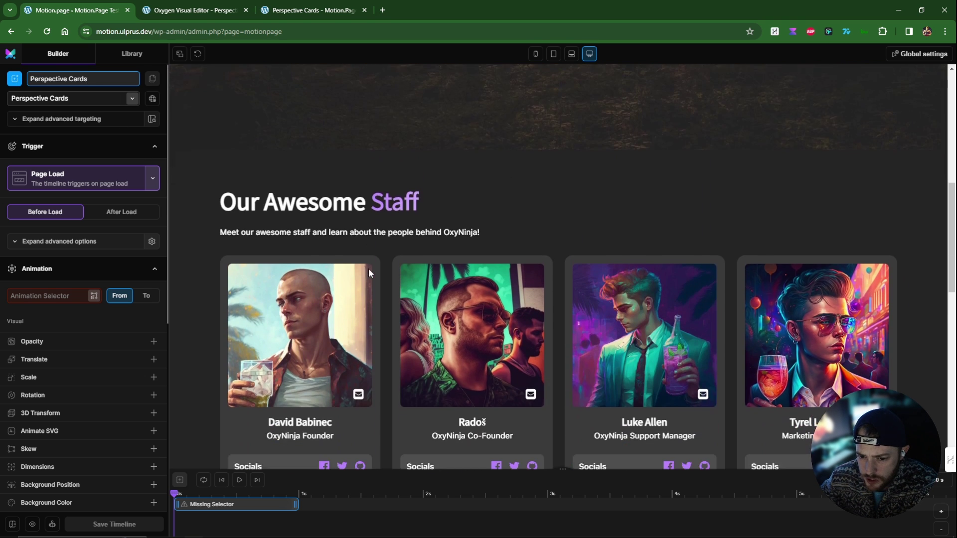
click(75, 183)
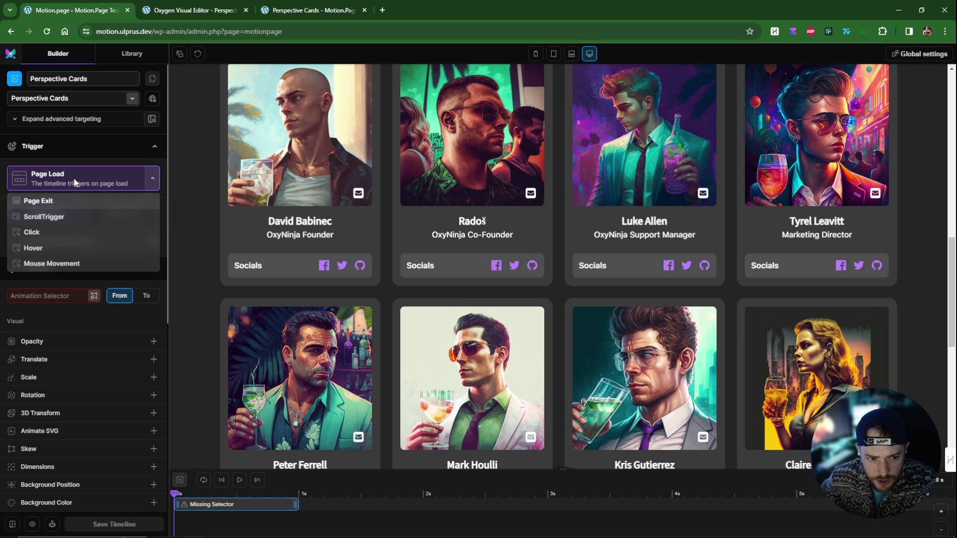
click(64, 216)
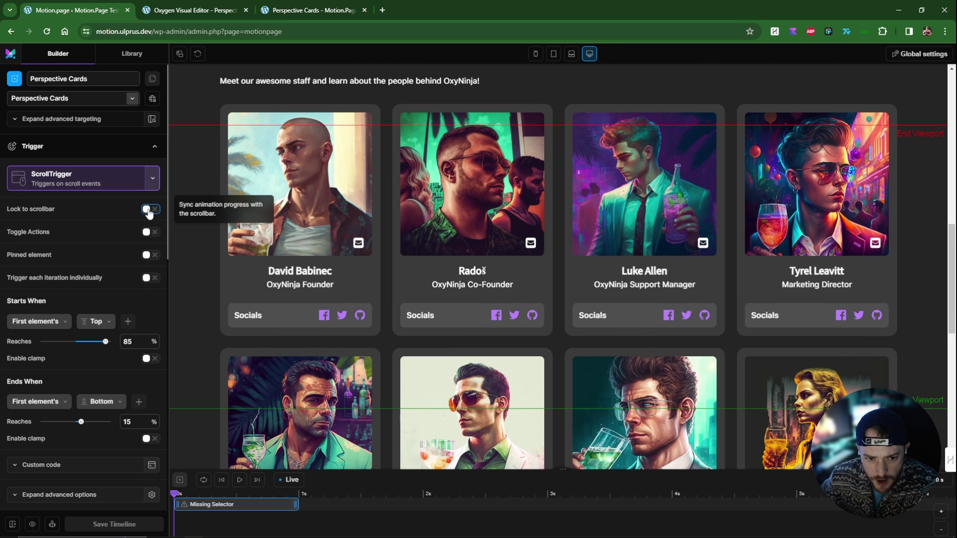
click(148, 209)
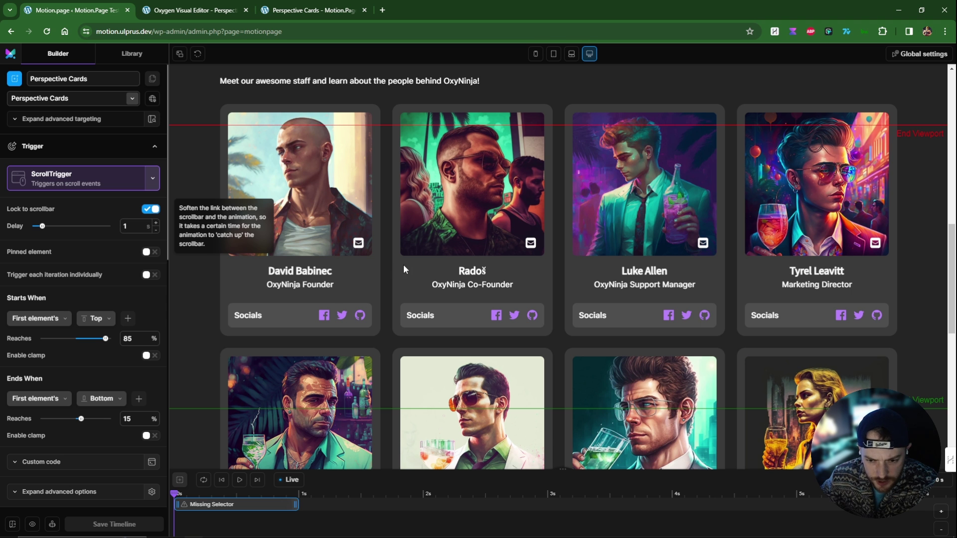
- Examine the ScrollTrigger start and end settings and how the viewport markers line up with the staff cards
scroll(403, 269, down, 2)
scroll(420, 268, up, 5)
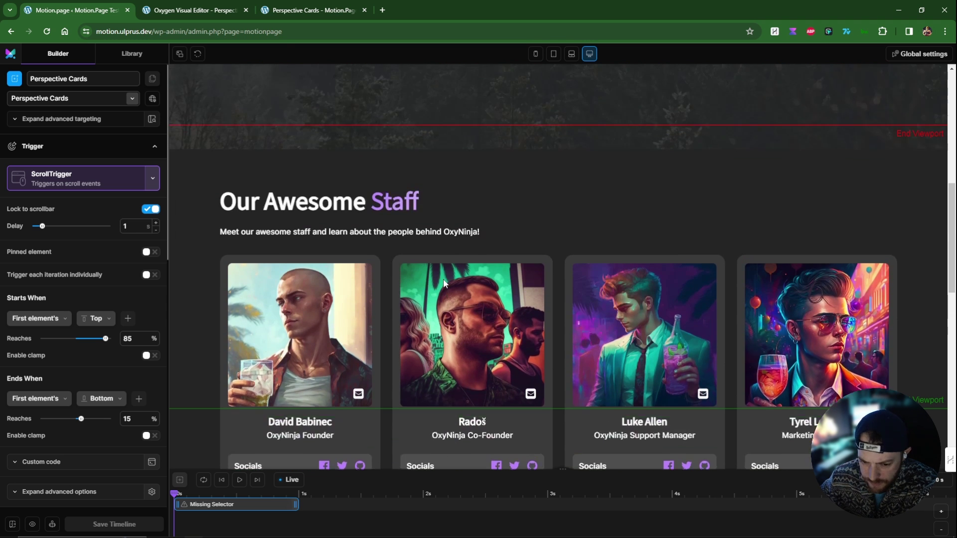
scroll(443, 279, up, 2)
scroll(444, 279, down, 5)
scroll(124, 291, down, 2)
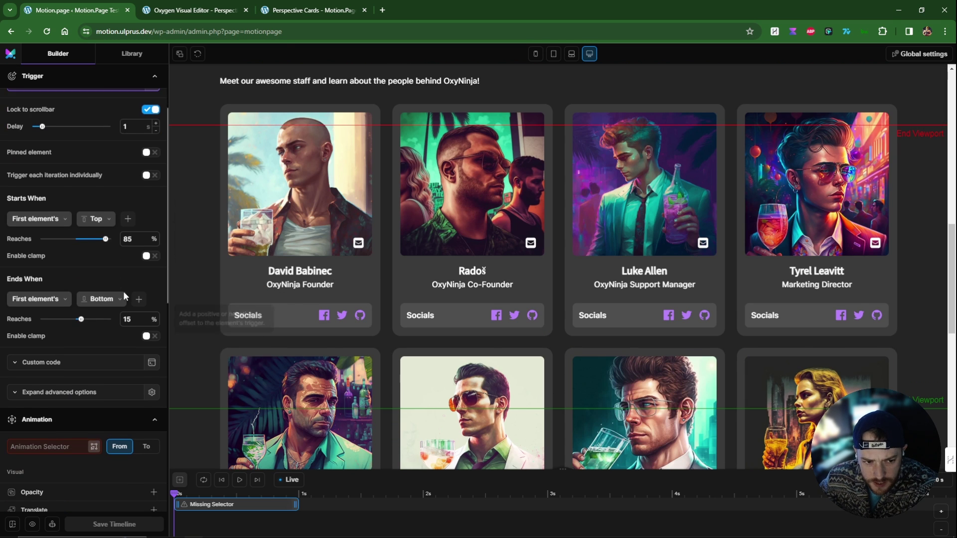
scroll(123, 293, down, 1)
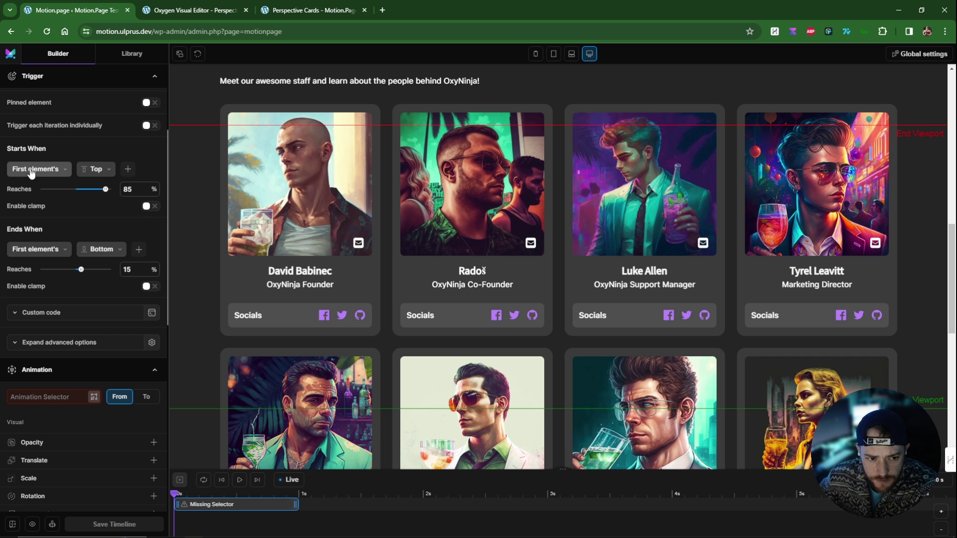
scroll(264, 198, up, 2)
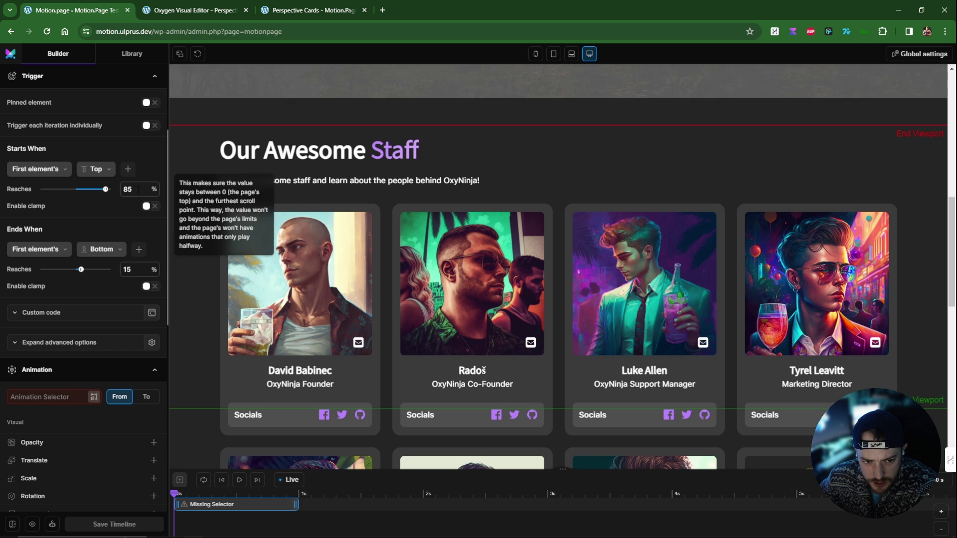
scroll(400, 319, down, 2)
scroll(396, 318, up, 5)
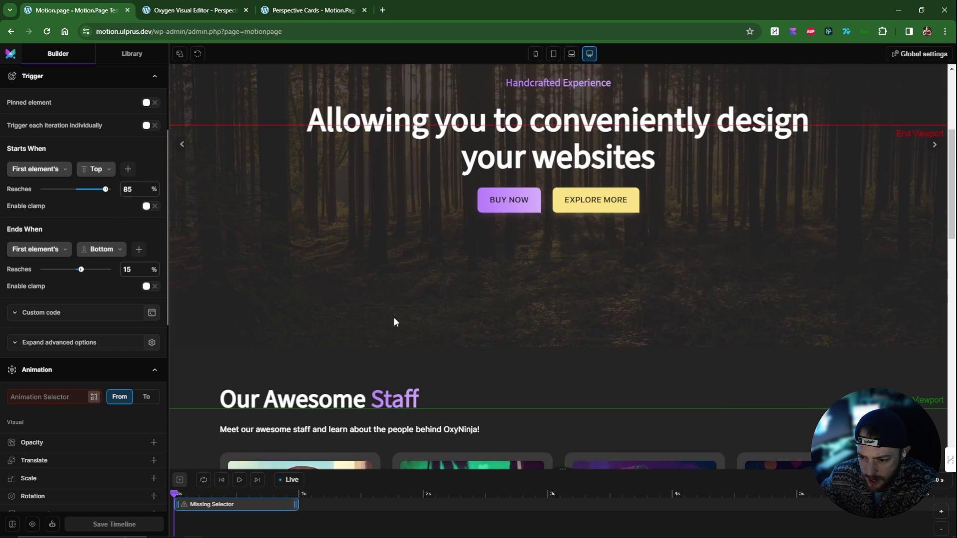
scroll(392, 314, down, 1)
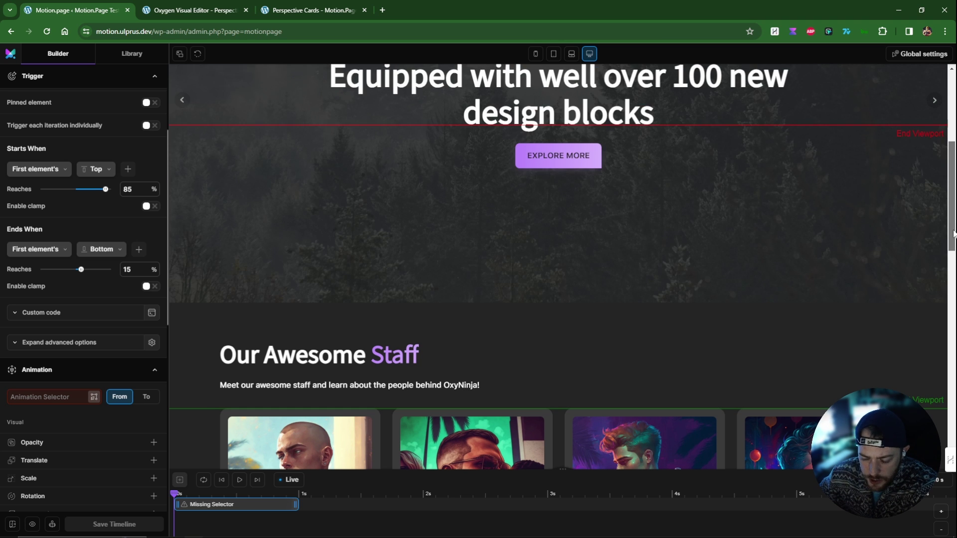
scroll(322, 295, down, 2)
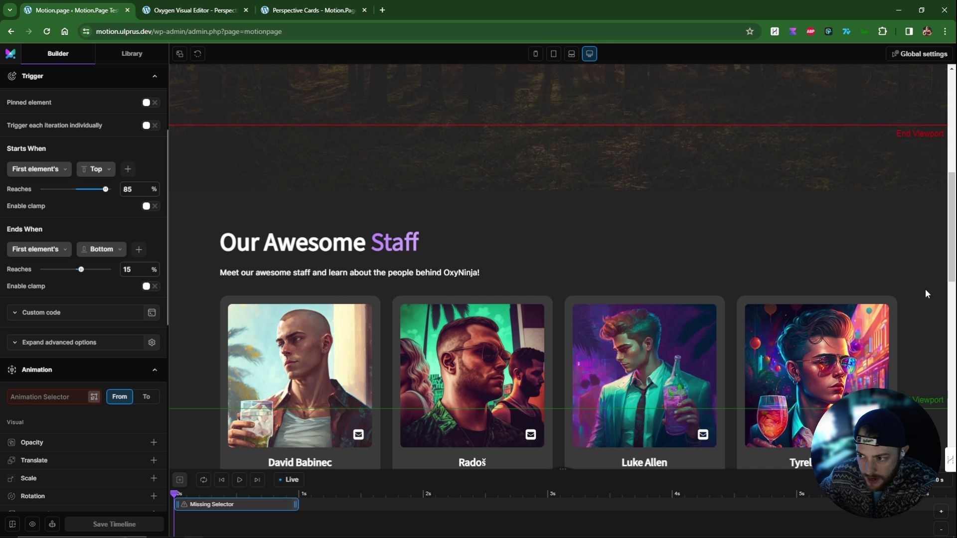
scroll(945, 294, down, 3)
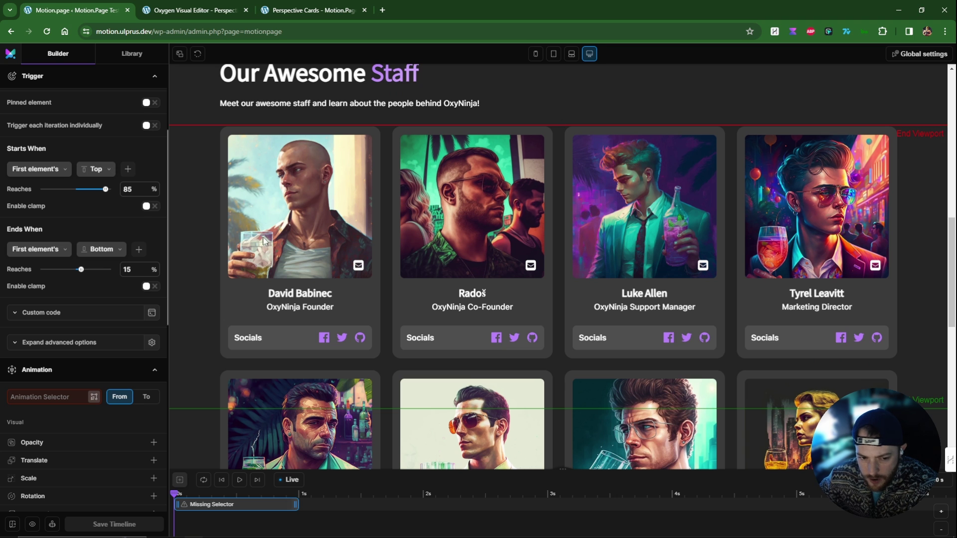
- Set the ScrollTrigger to end when the first element's Top reaches 5%, and check the end marker against the cards
double_click(128, 269)
text(5)
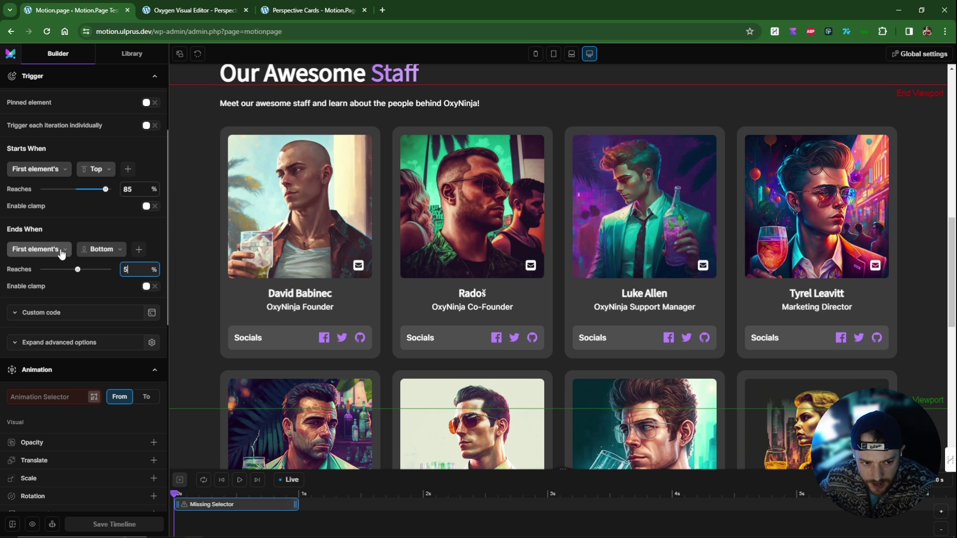
click(99, 252)
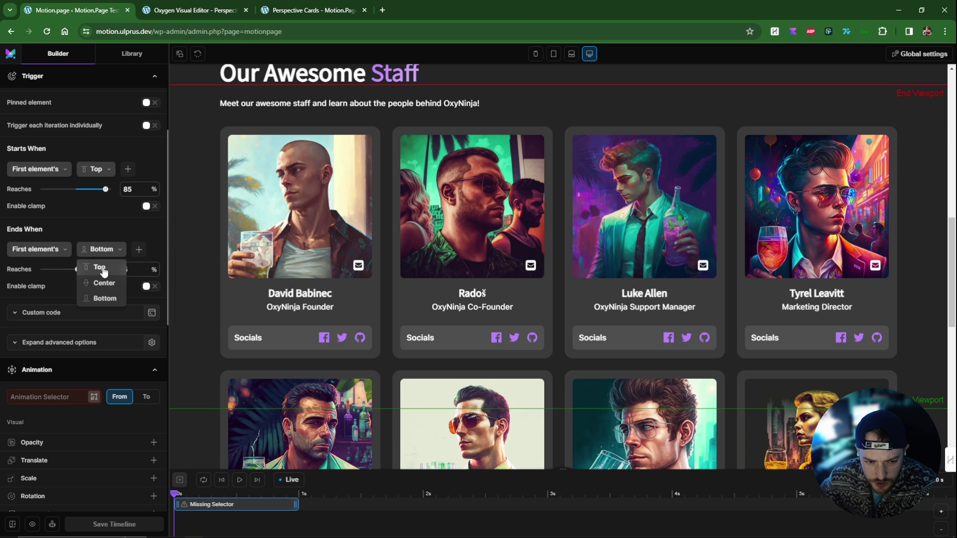
click(102, 268)
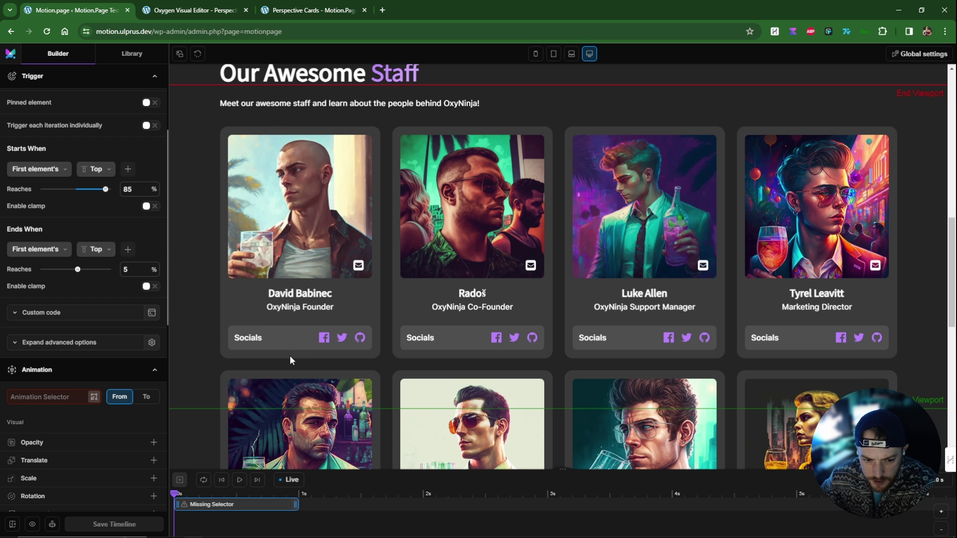
scroll(231, 315, up, 5)
scroll(231, 314, down, 5)
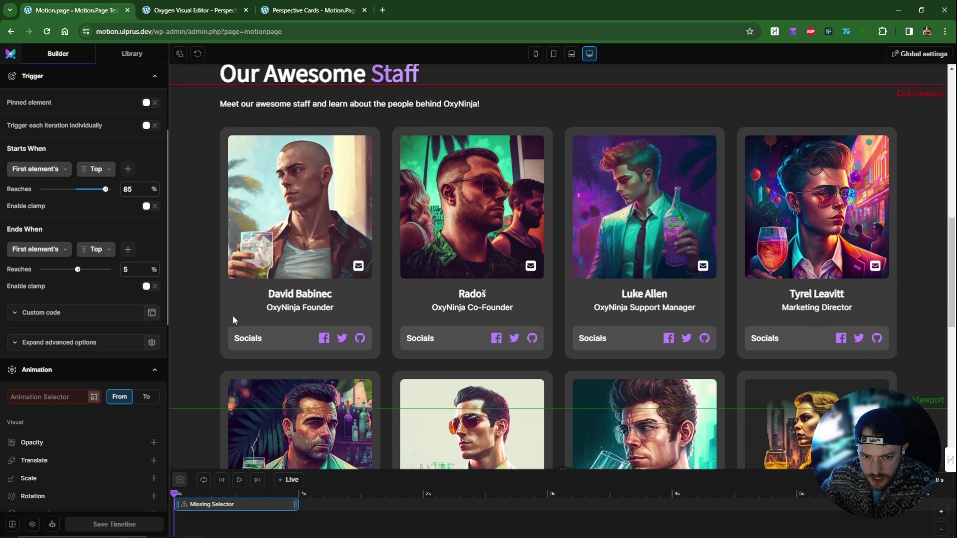
scroll(233, 318, down, 1)
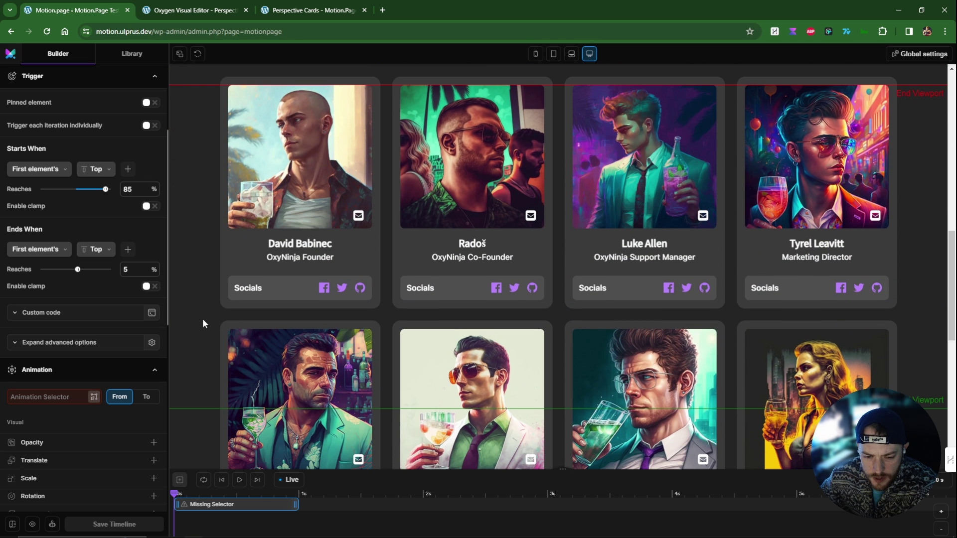
- Pick the staff card grid's ID #div_block-36-365 from the page preview as the animation selector
scroll(95, 316, down, 4)
scroll(95, 316, down, 1)
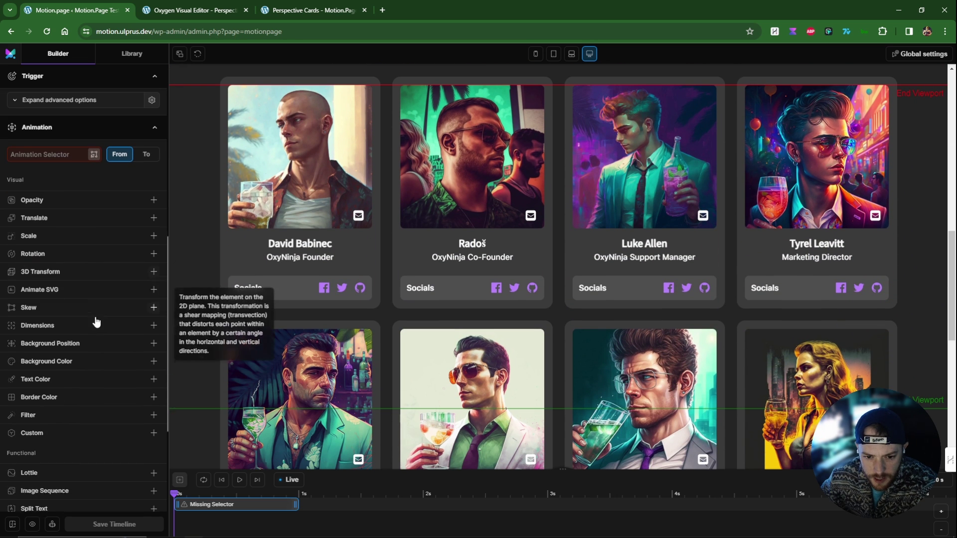
scroll(269, 260, up, 2)
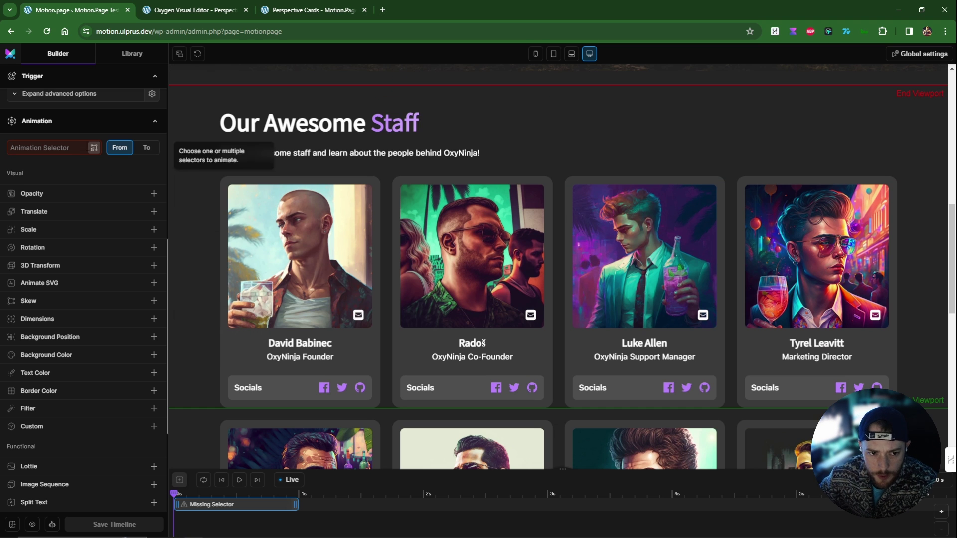
click(95, 149)
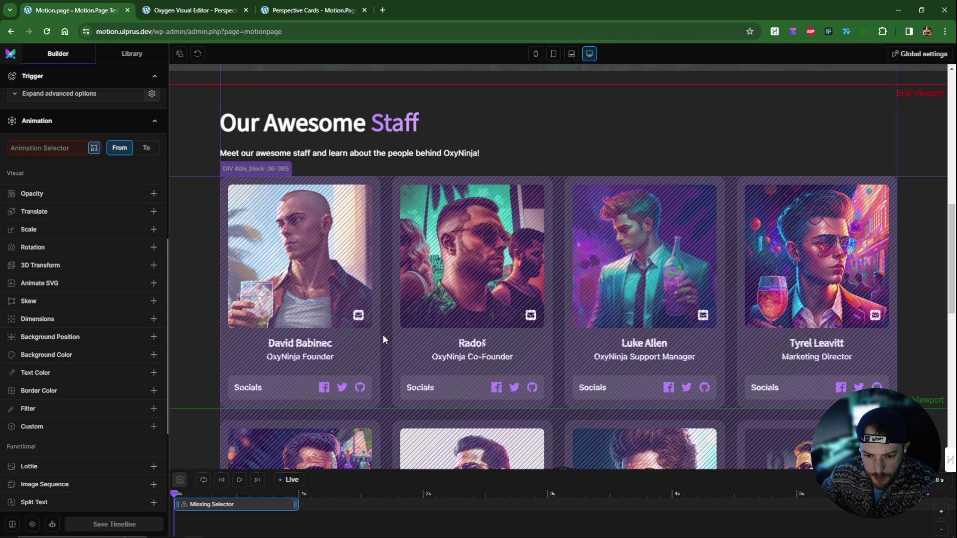
click(383, 334)
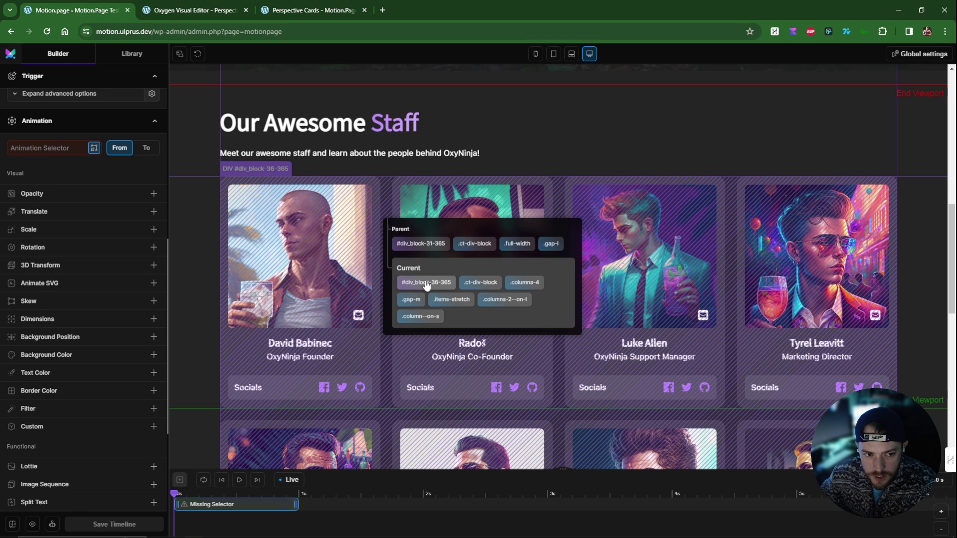
click(426, 283)
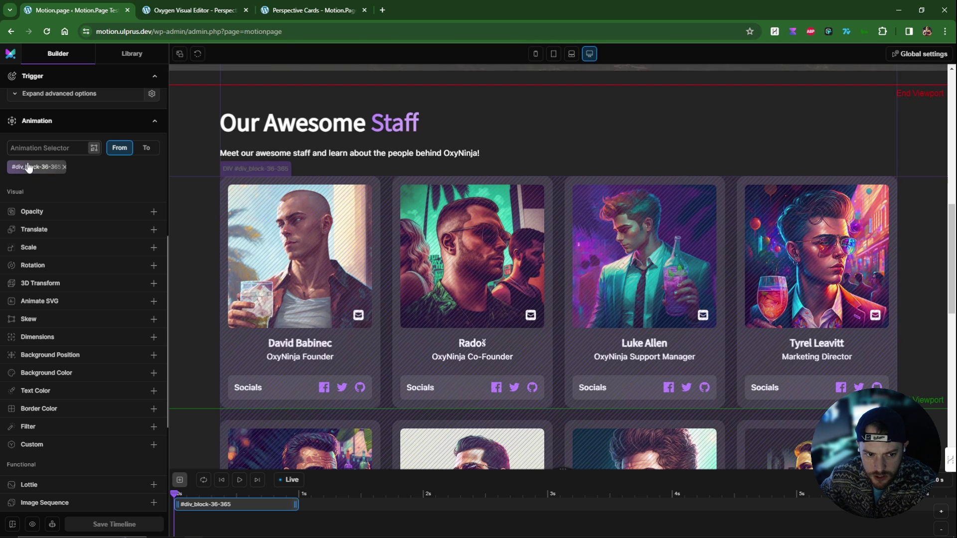
- Edit the animation selector to #div_block-36-365 > * so it targets the grid's direct children
click(36, 168)
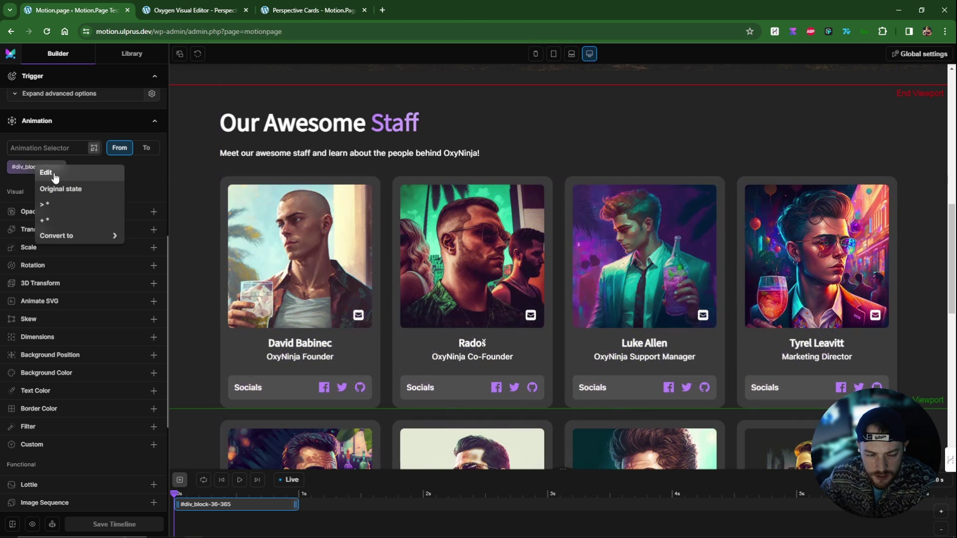
click(45, 174)
click(77, 149)
text(> *)
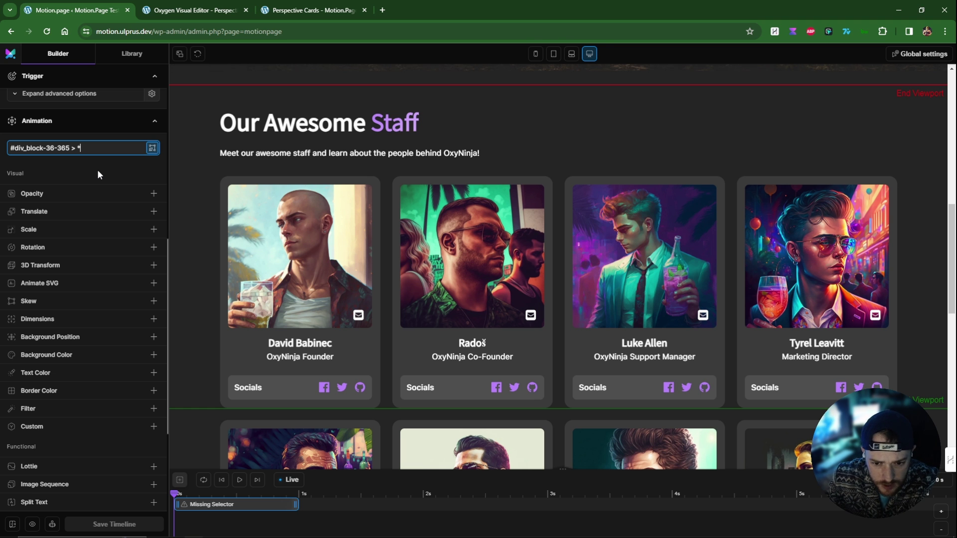
key(Return)
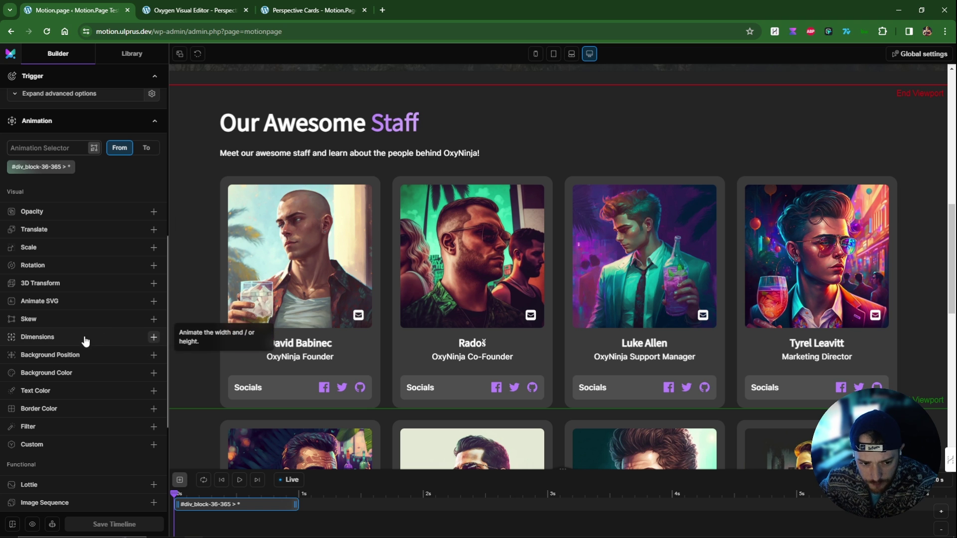
- Add a custom From property transform with the value perspective(2000px) rotateX(90deg)
click(38, 445)
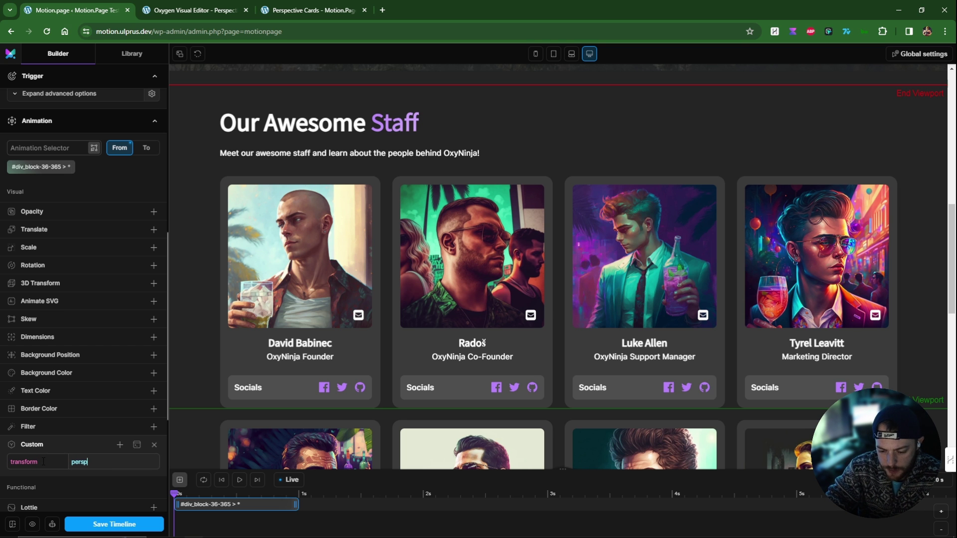
text(ive())
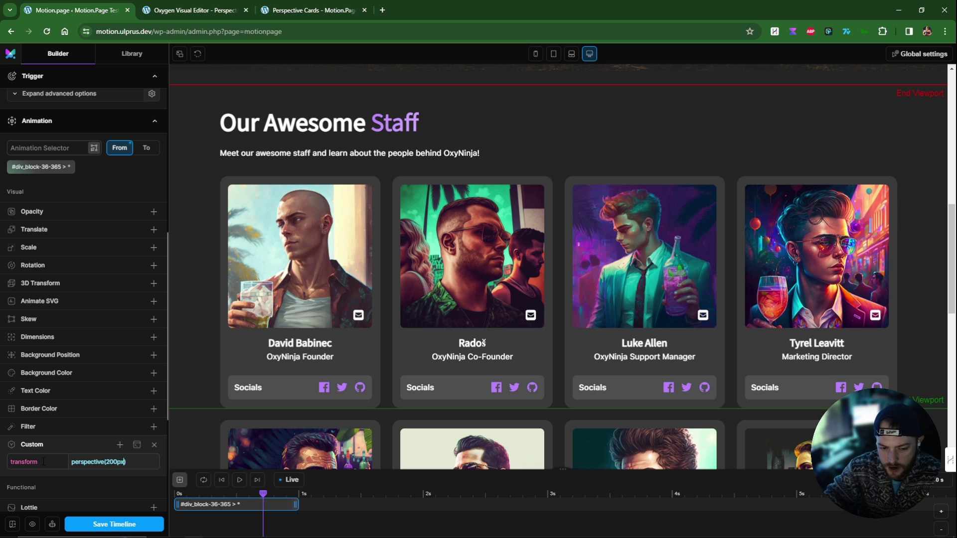
key(Left)
key(Left)
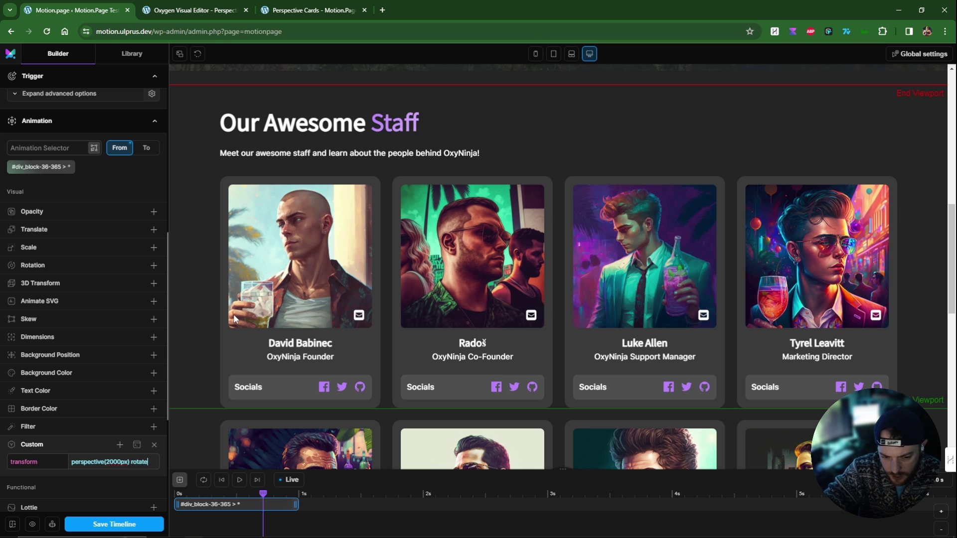
text(X()
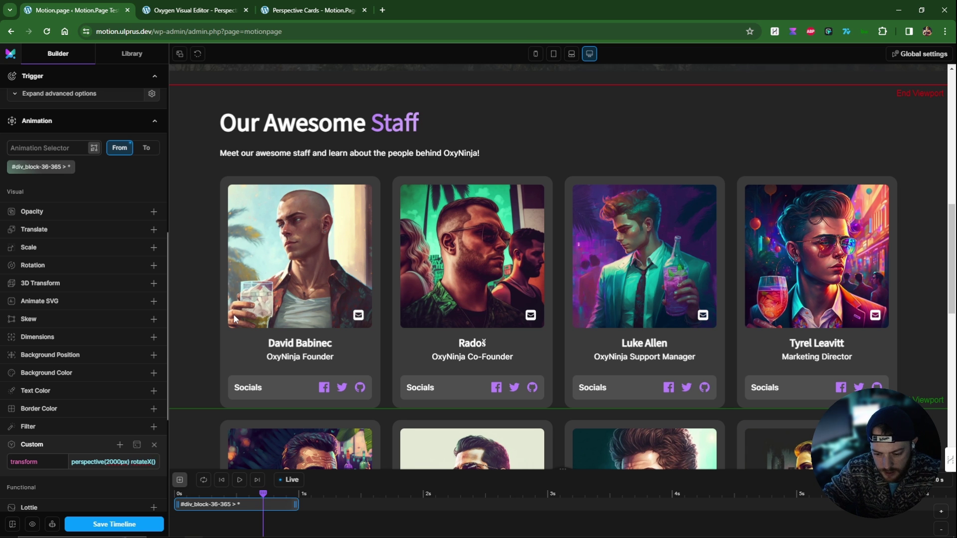
text(90deg)
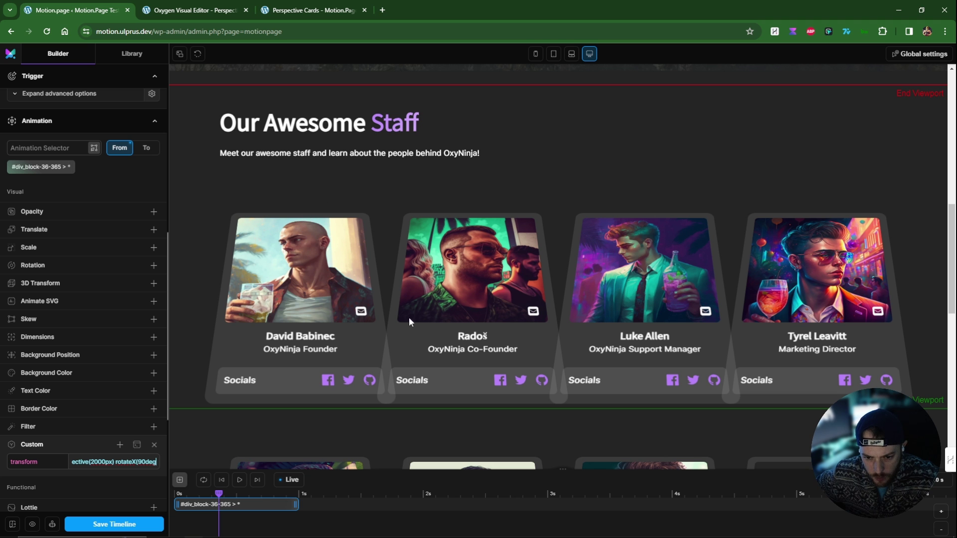
- Examine how the staff cards tilt back and forth as the page passes the start and end markers
scroll(474, 385, up, 3)
scroll(474, 385, down, 2)
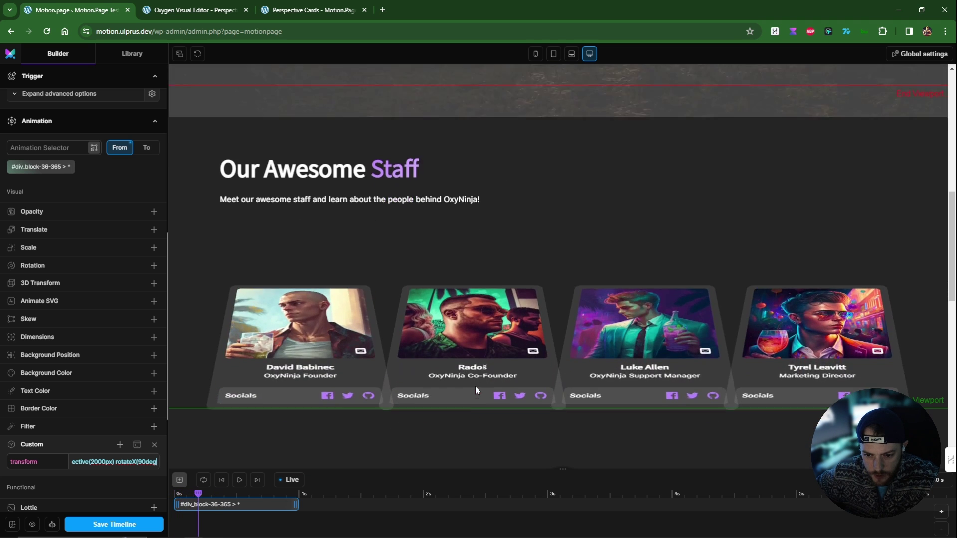
scroll(475, 386, down, 3)
scroll(474, 385, up, 3)
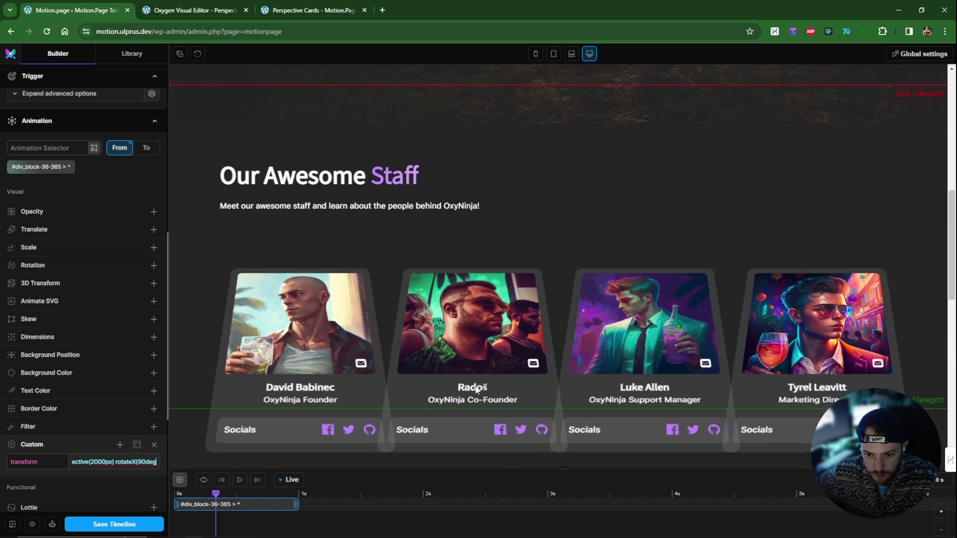
scroll(474, 386, up, 2)
scroll(316, 367, down, 4)
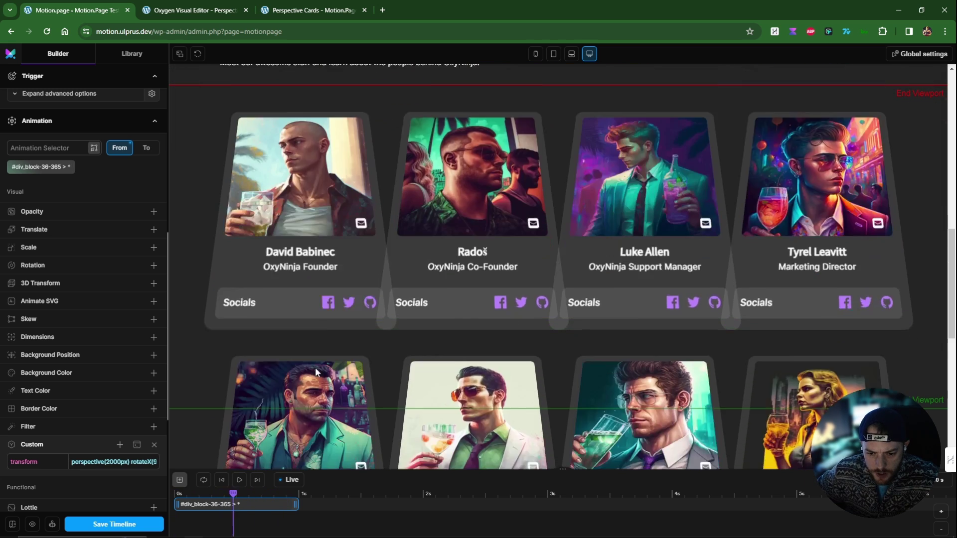
scroll(315, 367, up, 3)
scroll(315, 367, down, 4)
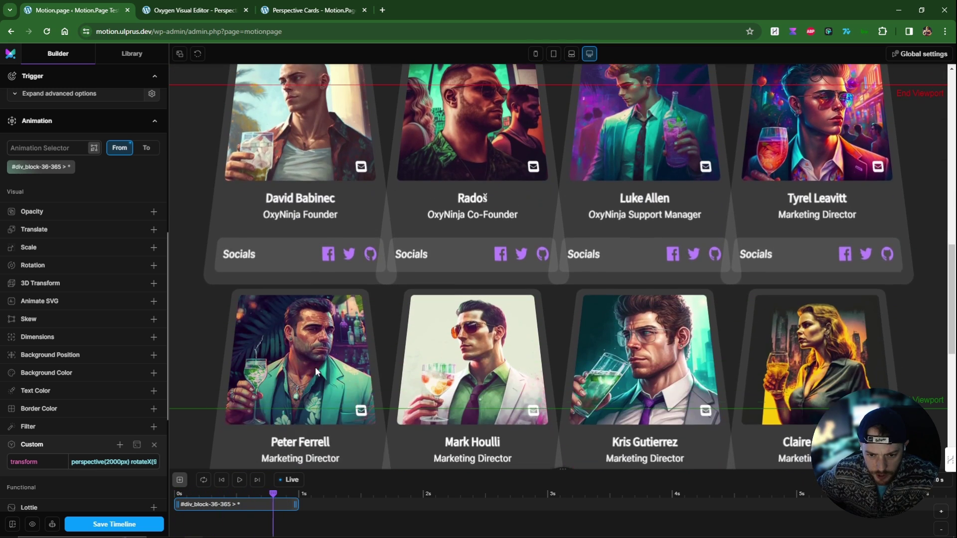
scroll(315, 367, up, 3)
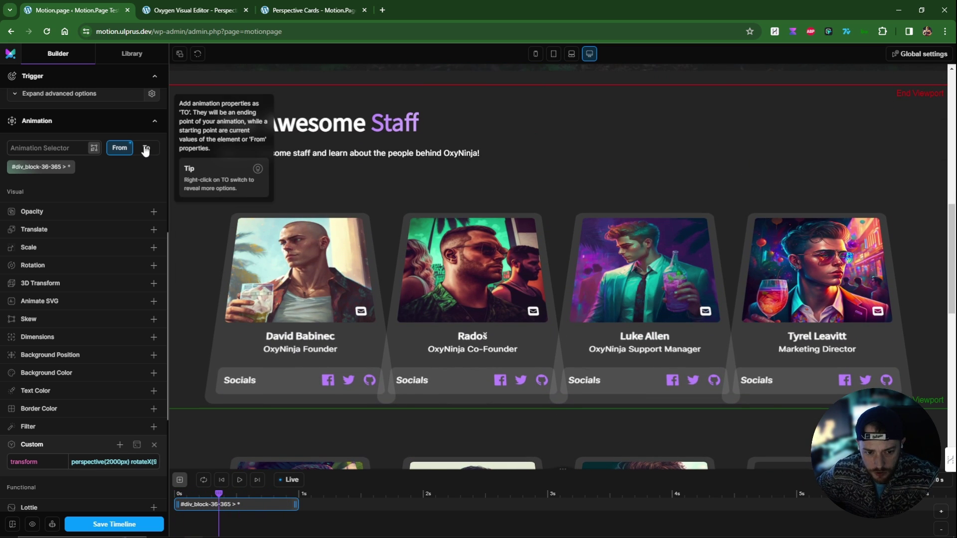
- Copy the From transform into a custom To property transform and change it to perspective(2000px) rotateX(0deg)
triple_click(103, 462)
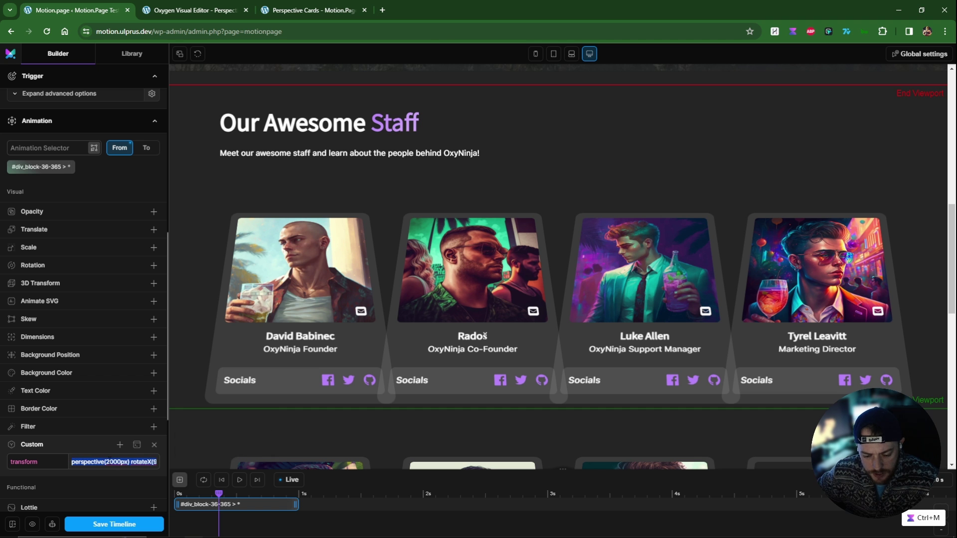
click(146, 148)
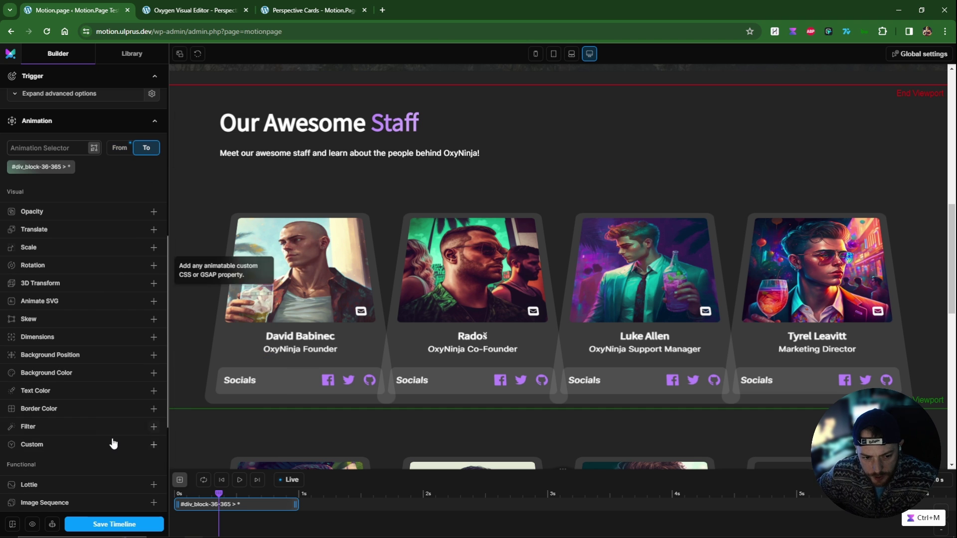
click(56, 462)
text(tr)
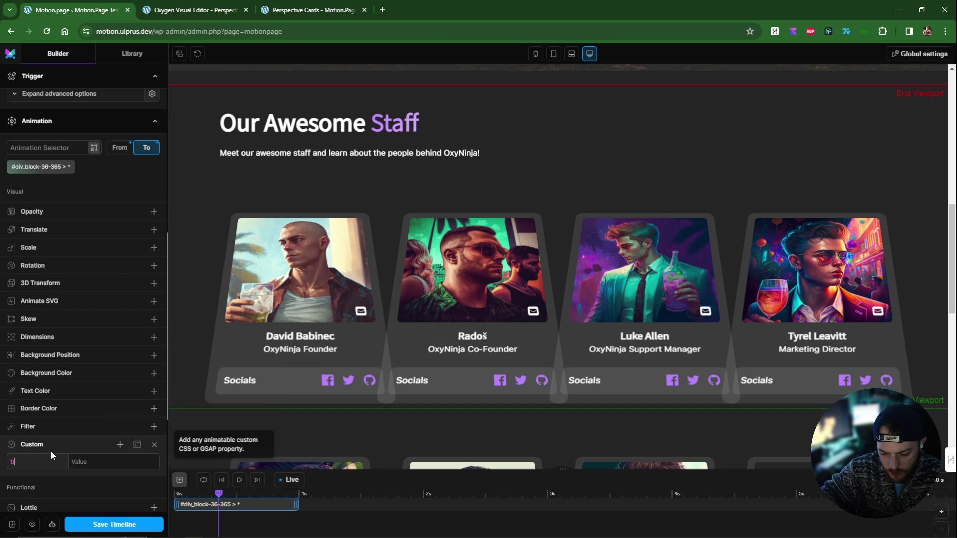
text(ansform)
key(Tab)
text(perspective(2000px) rotateX(90deg))
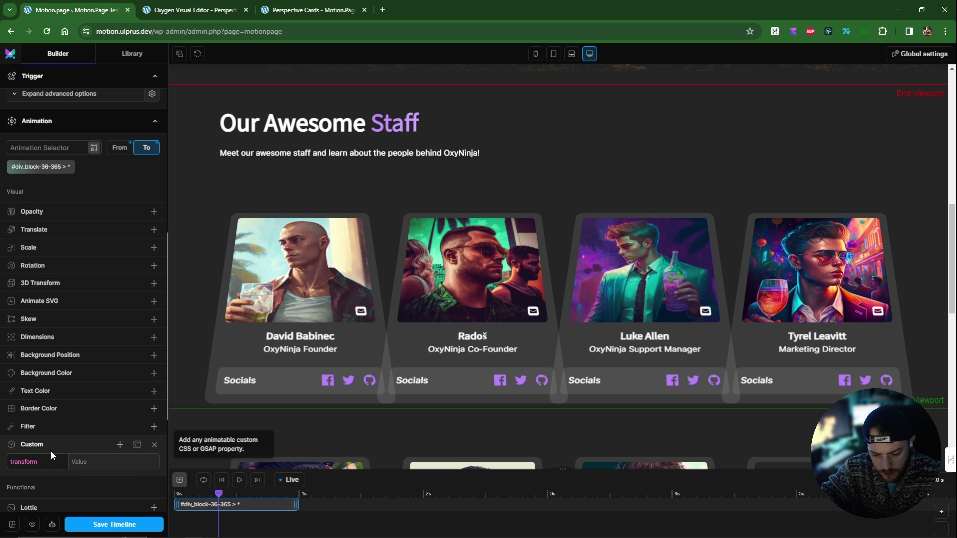
key(shift+Left)
key(shift+Left)
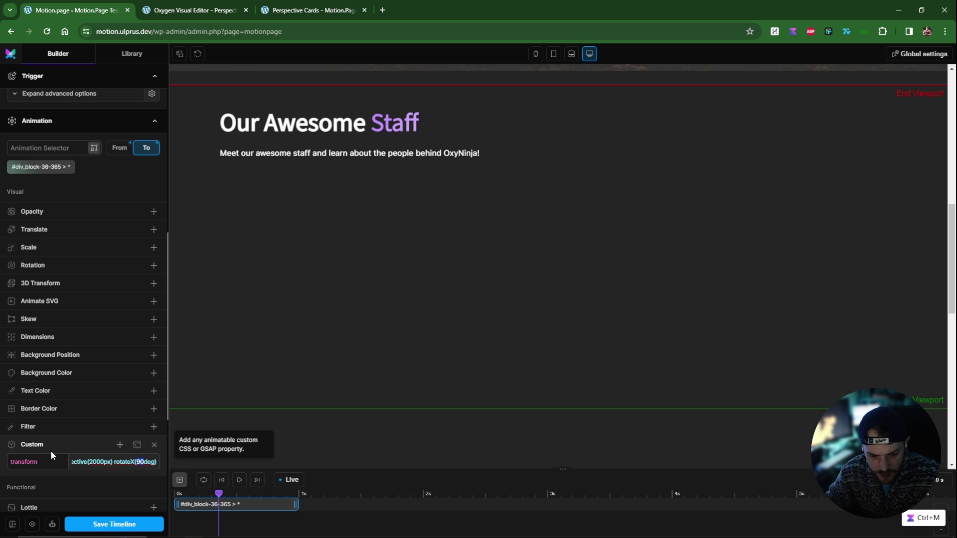
text(0)
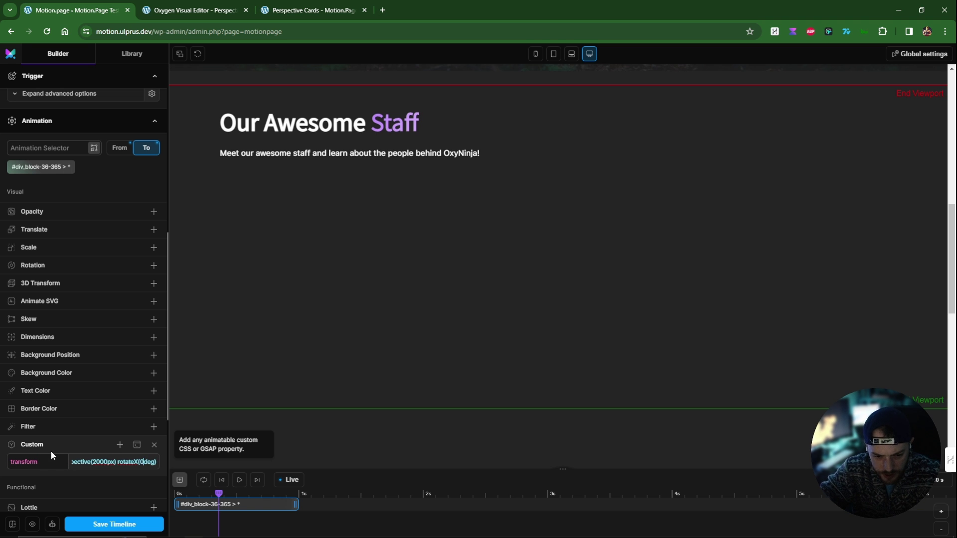
- Examine how both rows of staff cards rotate between the From and To transforms while scrolling through the section
scroll(399, 380, down, 5)
scroll(399, 380, up, 10)
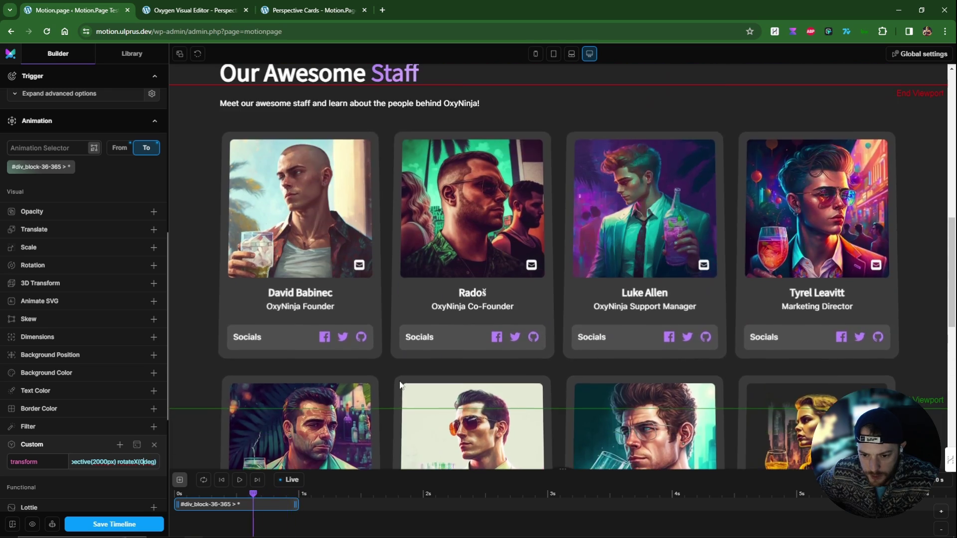
scroll(399, 381, down, 6)
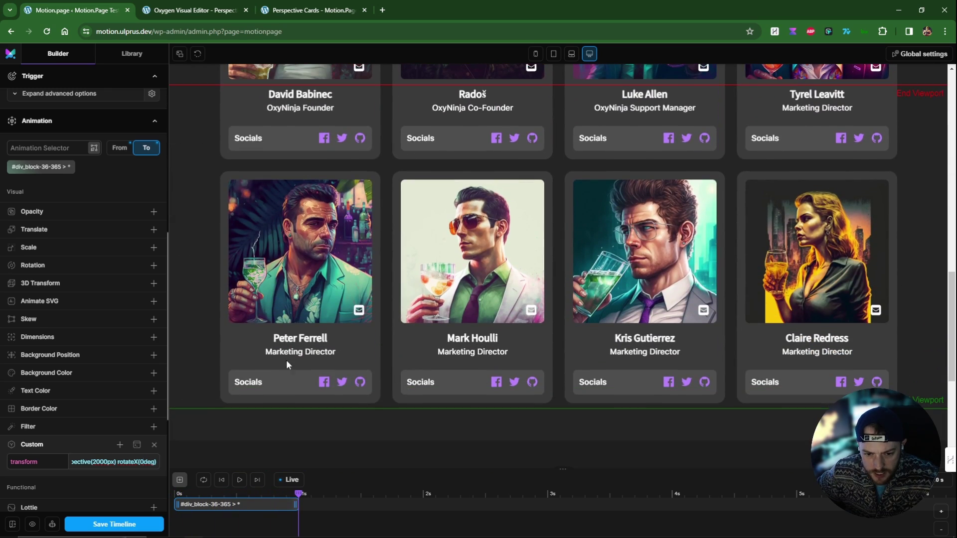
scroll(286, 363, up, 6)
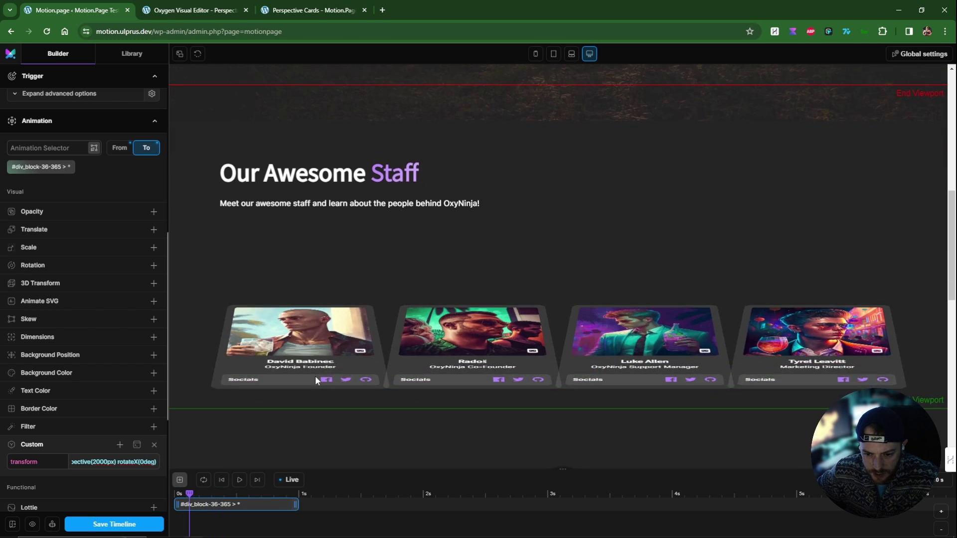
scroll(548, 388, down, 6)
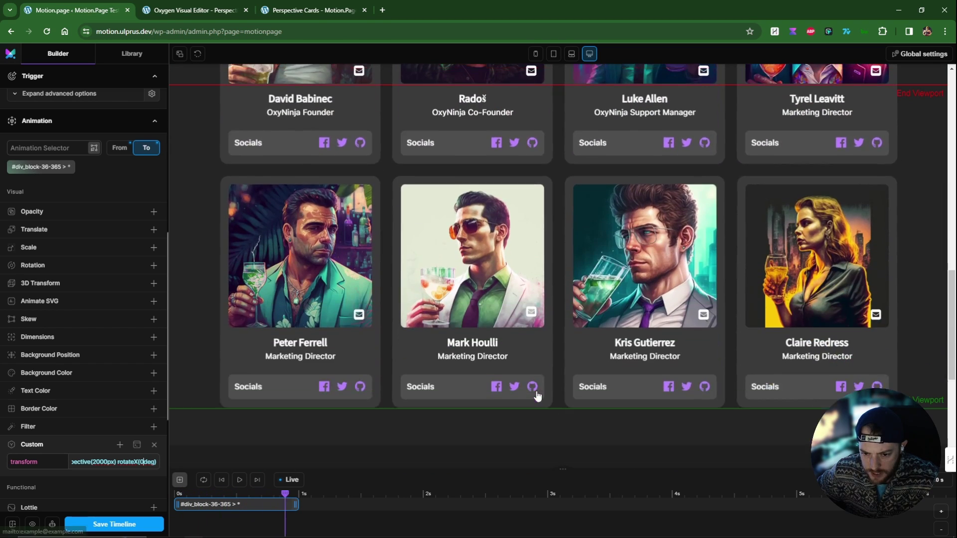
scroll(536, 396, up, 6)
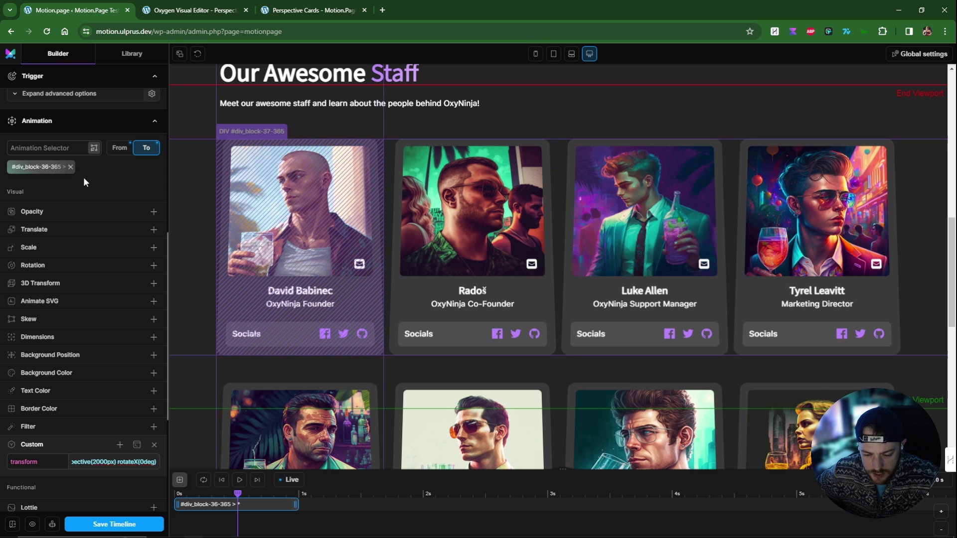
scroll(369, 324, down, 3)
scroll(122, 367, down, 4)
- Add a stagger of 5 s from start to the cards' animation and preview the cards unfolding one by one
scroll(124, 234, up, 6)
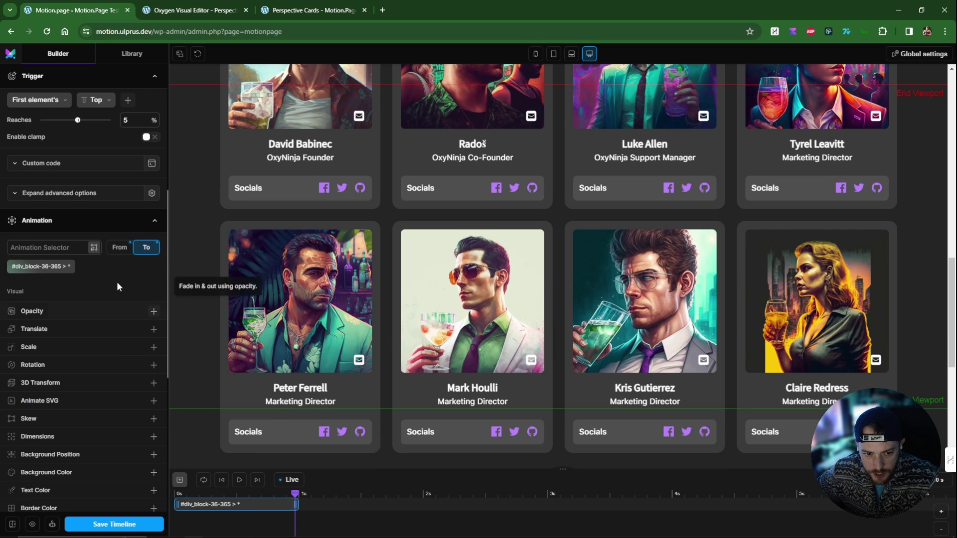
scroll(74, 349, down, 5)
click(67, 412)
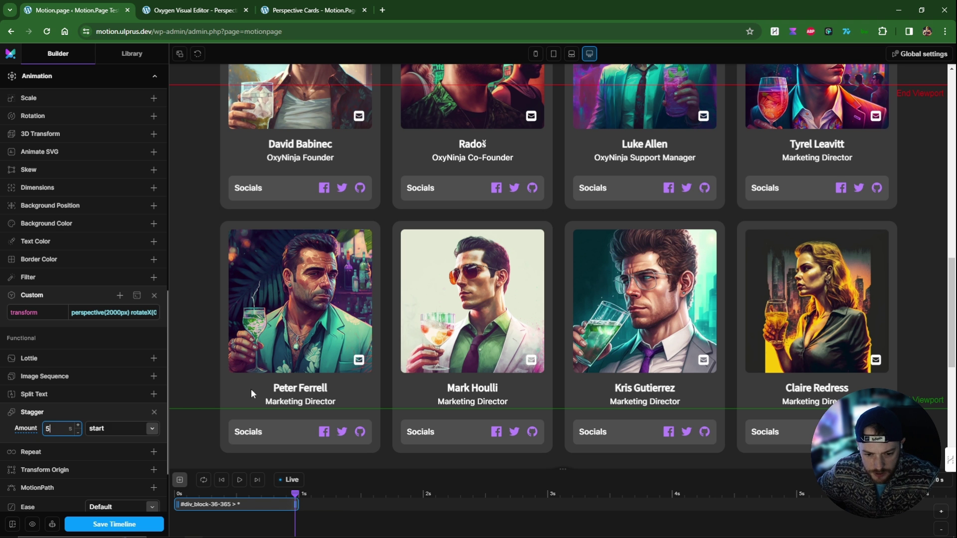
scroll(304, 394, up, 10)
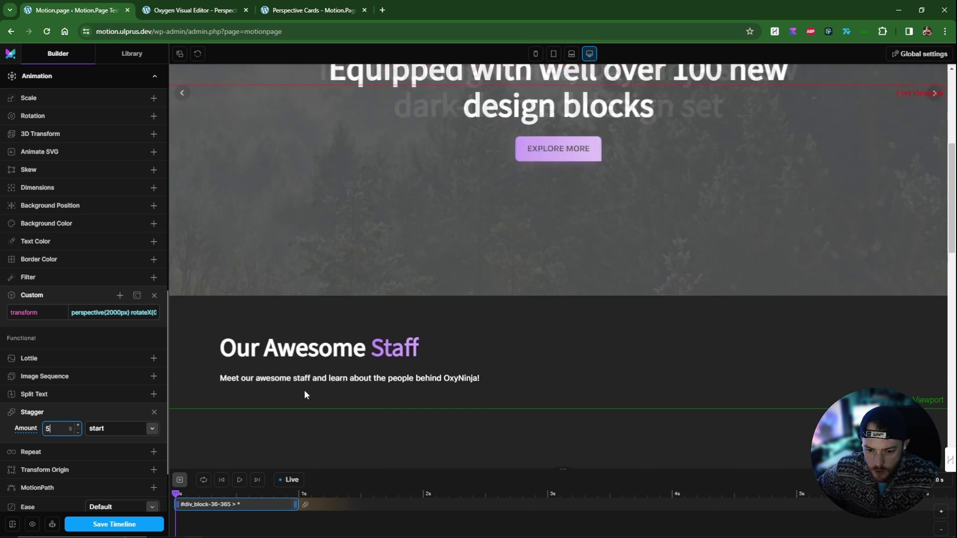
scroll(305, 394, down, 8)
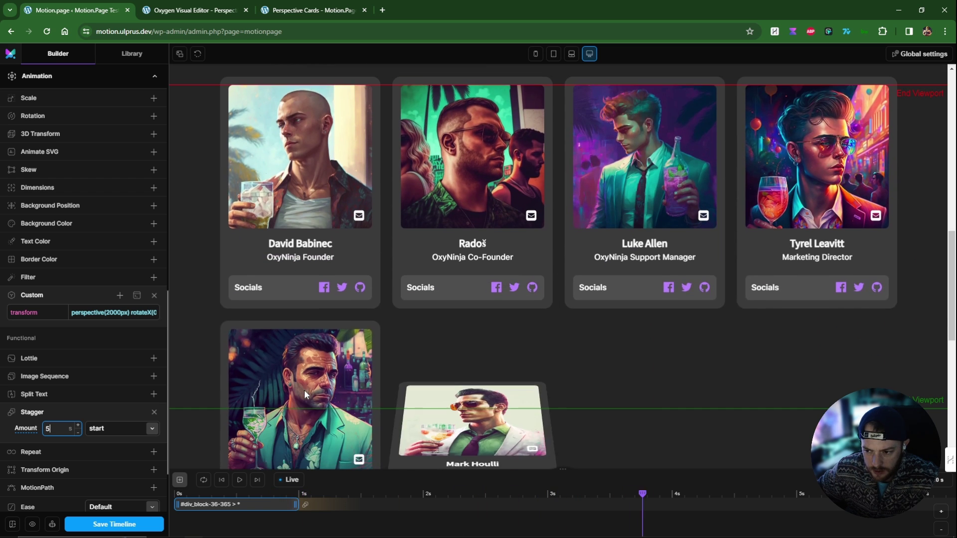
scroll(304, 390, down, 4)
- Set the ease of the cards' animation to None
scroll(100, 398, down, 1)
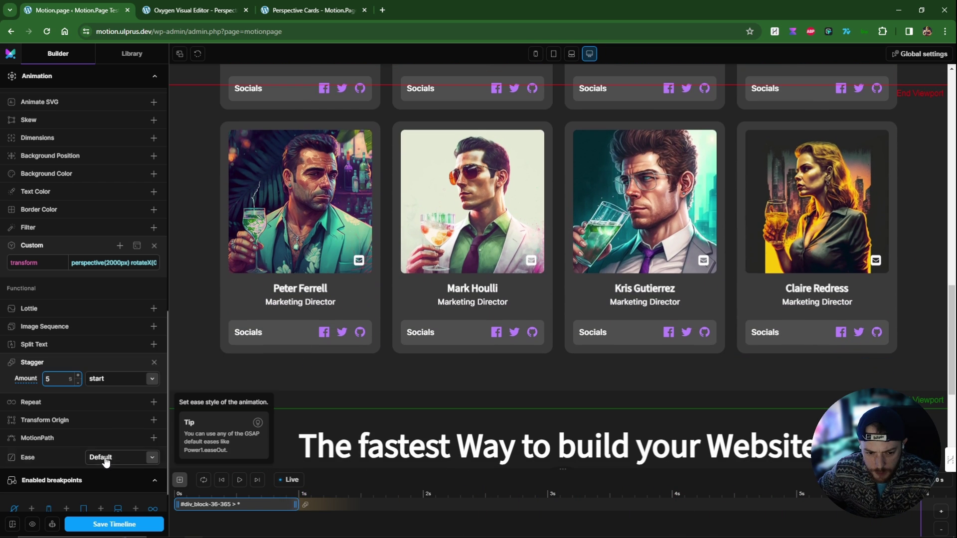
click(105, 458)
scroll(120, 379, down, 2)
click(112, 412)
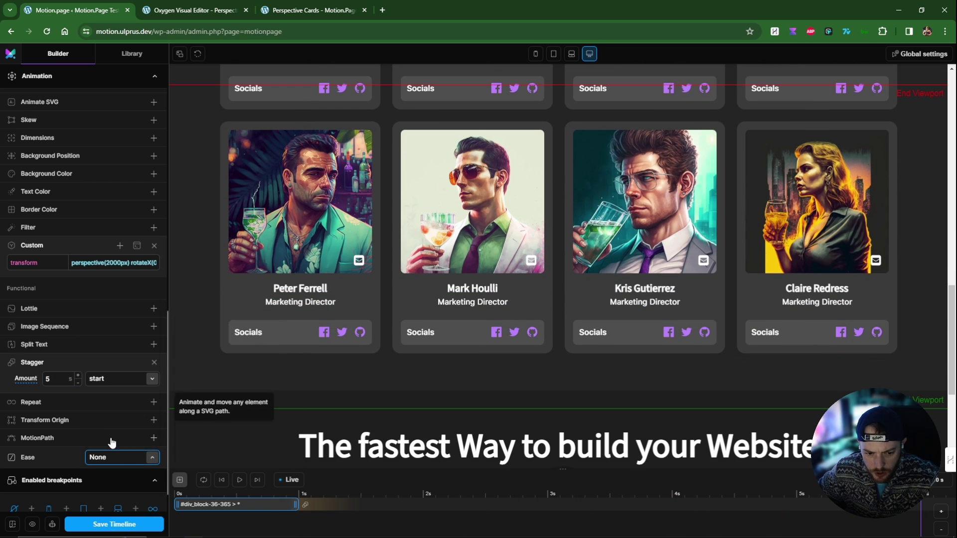
- Examine how the staff cards unfold one after another without easing while scrolling back and forth through the section
scroll(276, 413, up, 8)
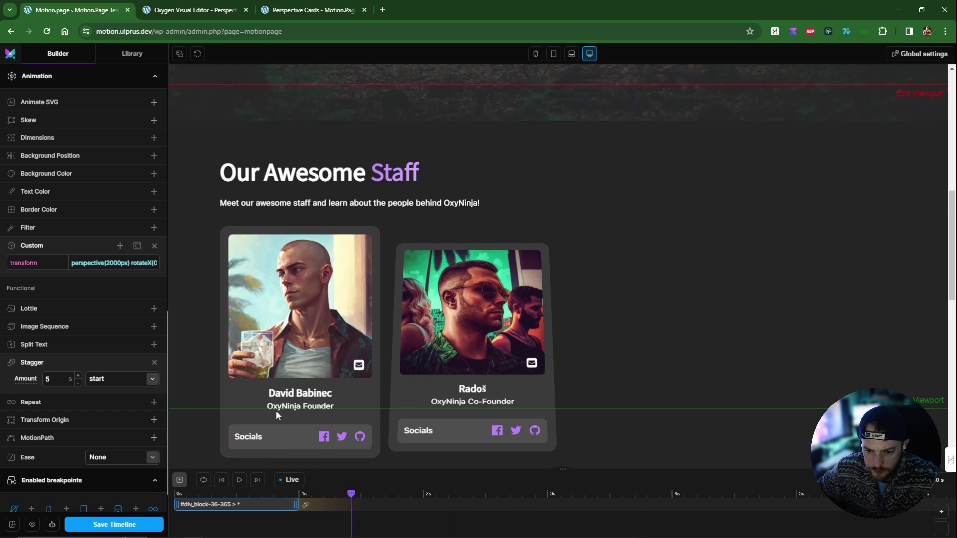
scroll(275, 408, down, 5)
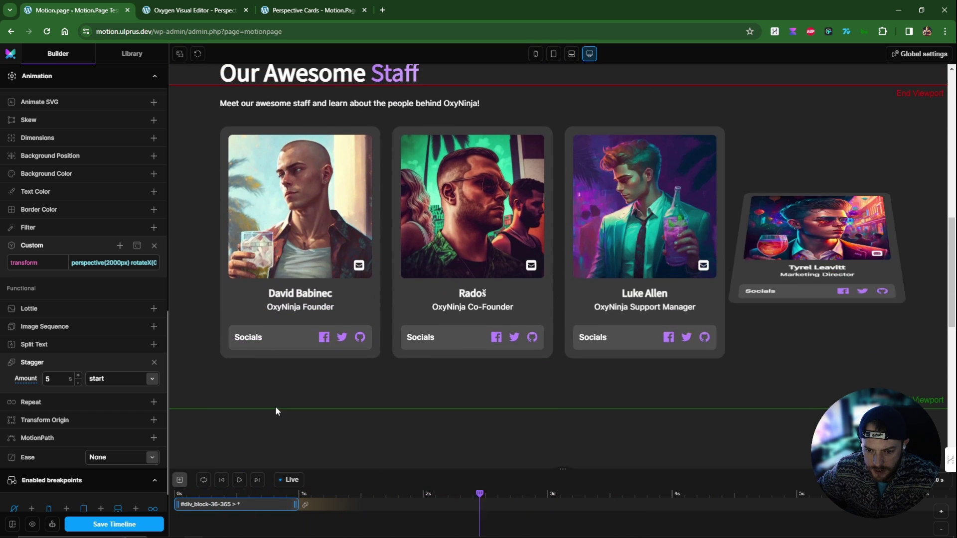
scroll(275, 406, down, 5)
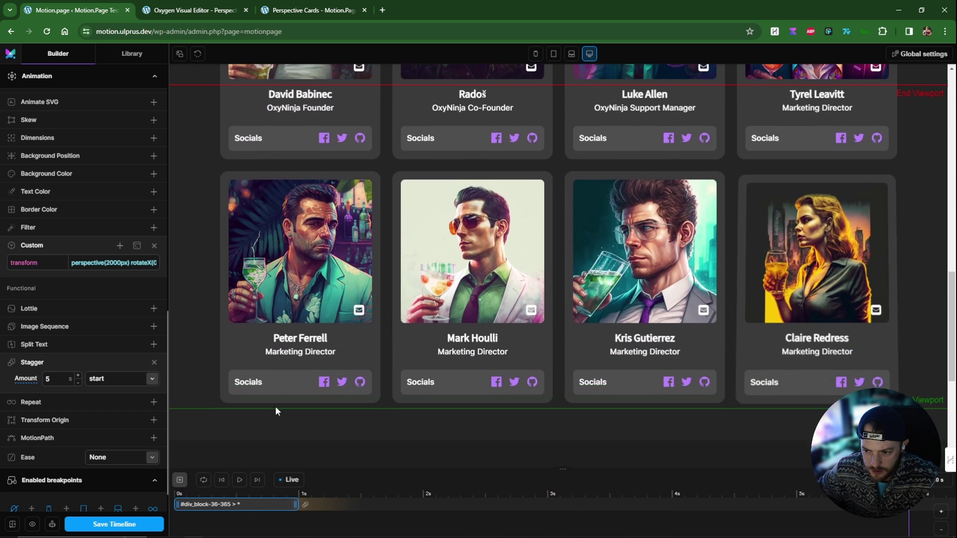
scroll(275, 405, up, 8)
scroll(277, 404, down, 5)
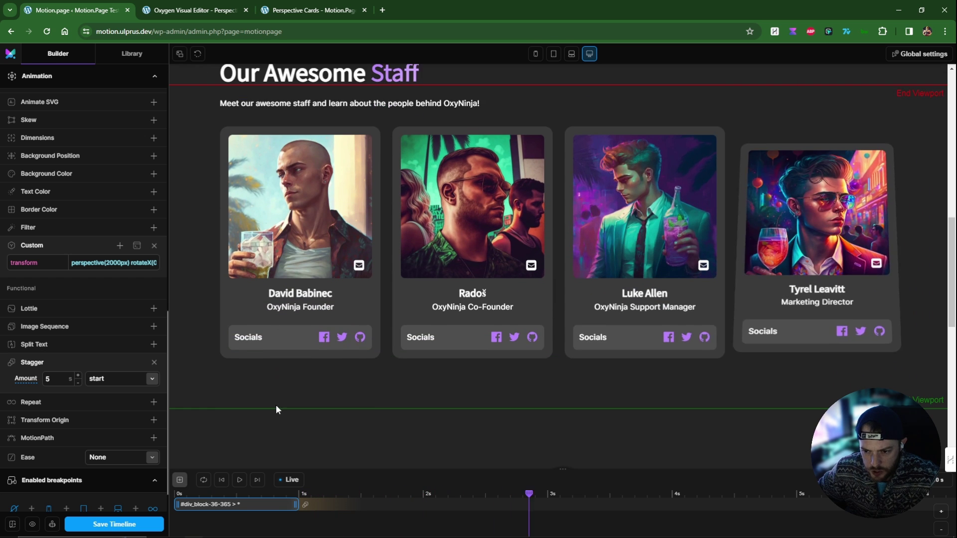
scroll(276, 409, up, 5)
scroll(276, 408, down, 1)
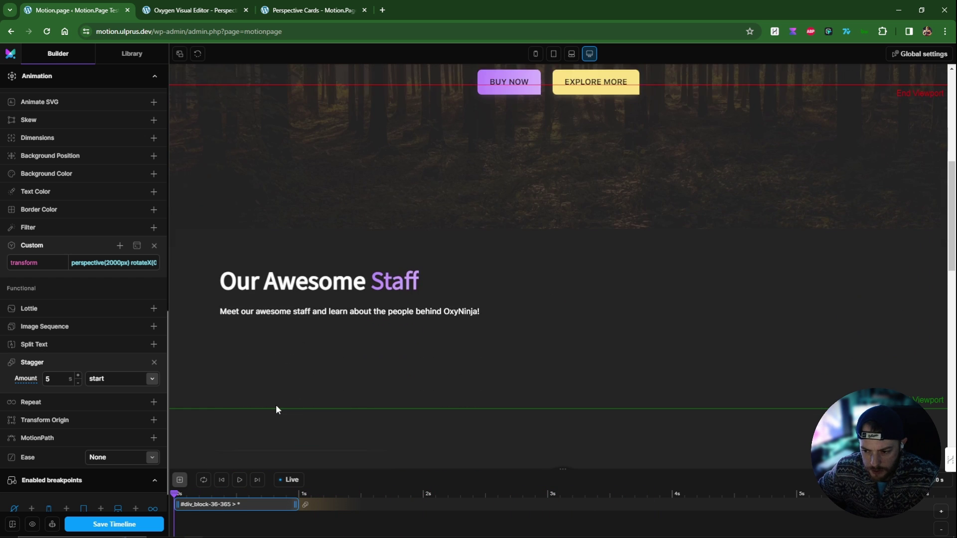
scroll(299, 385, down, 5)
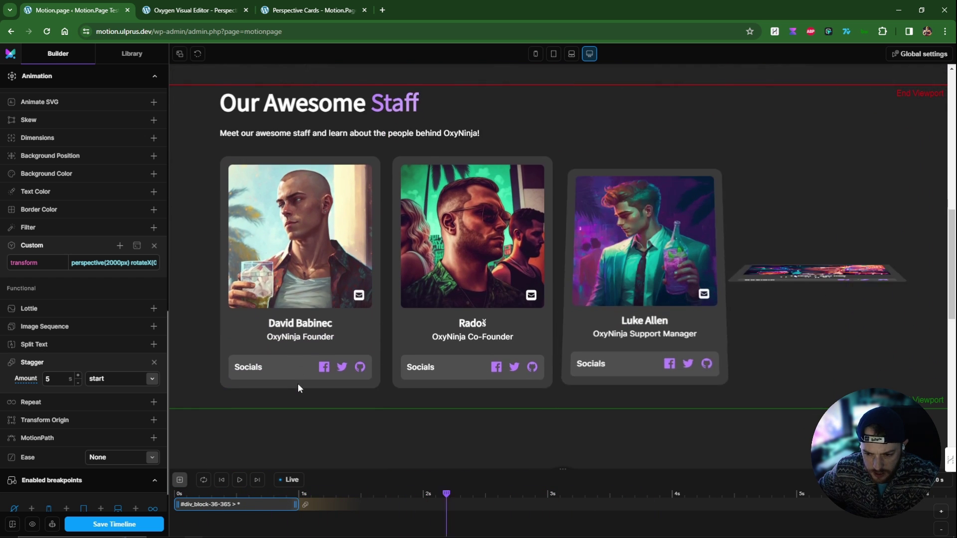
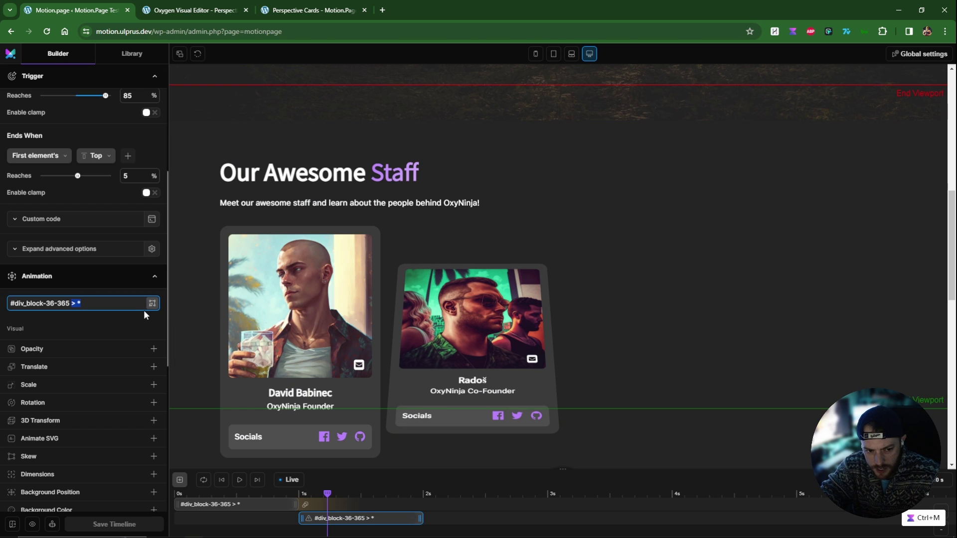
- Change the second animation's selector to #div_block-36-365 img so it targets the images inside the staff cards
text(img)
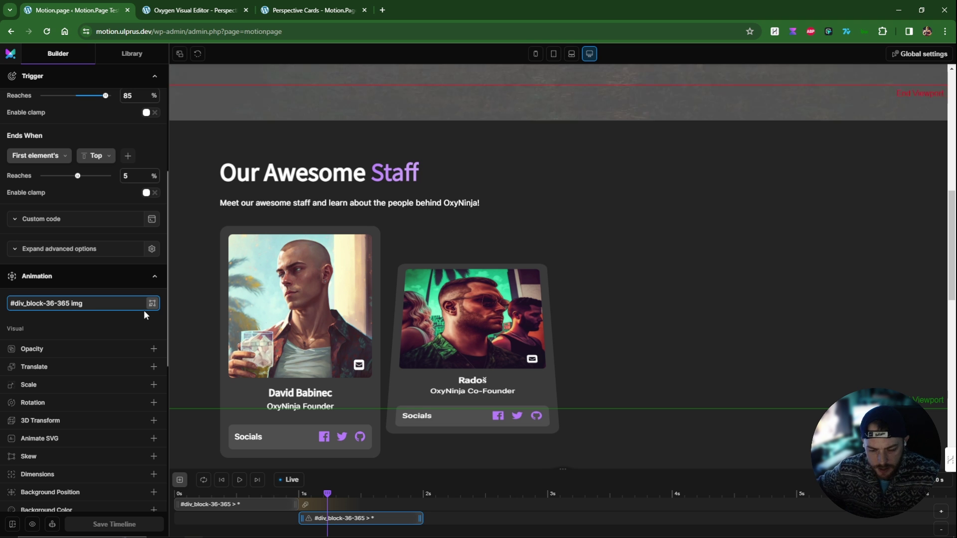
key(Return)
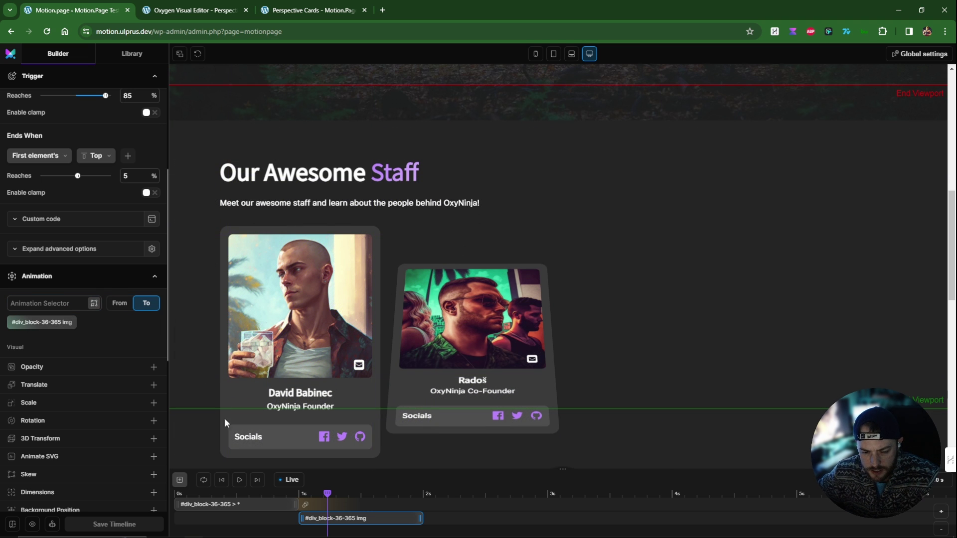
scroll(506, 389, down, 5)
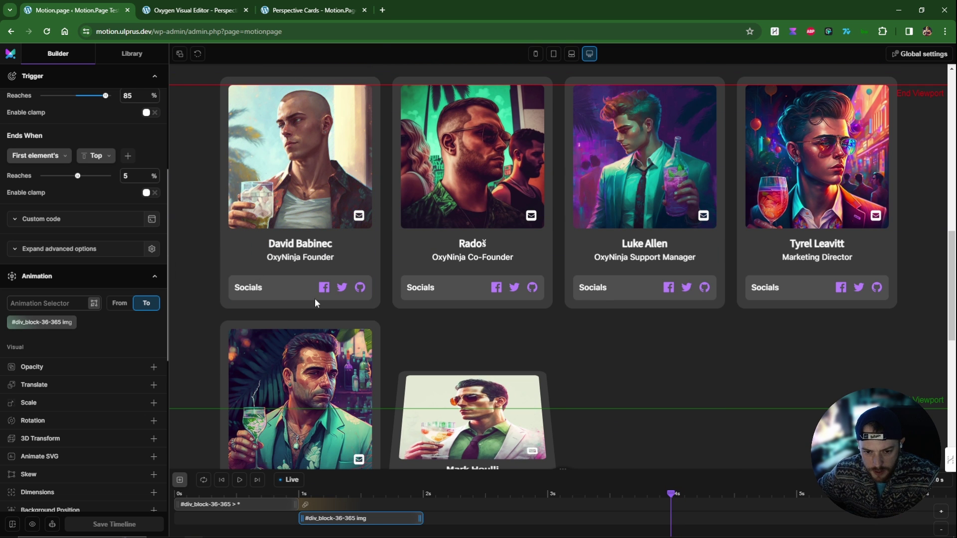
scroll(305, 282, up, 1)
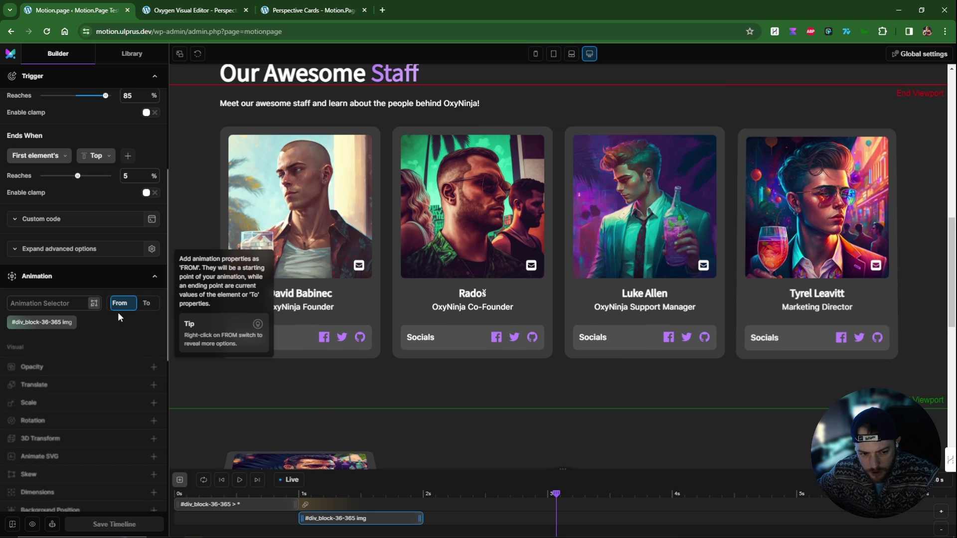
- Add a Saturate filter of 0% to the From state of the card images' animation
scroll(96, 391, down, 2)
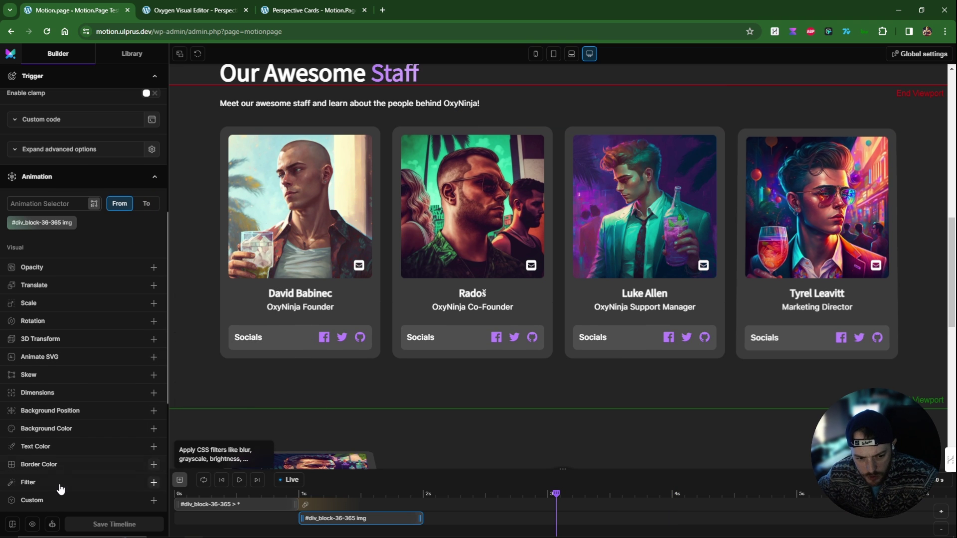
scroll(64, 399, down, 2)
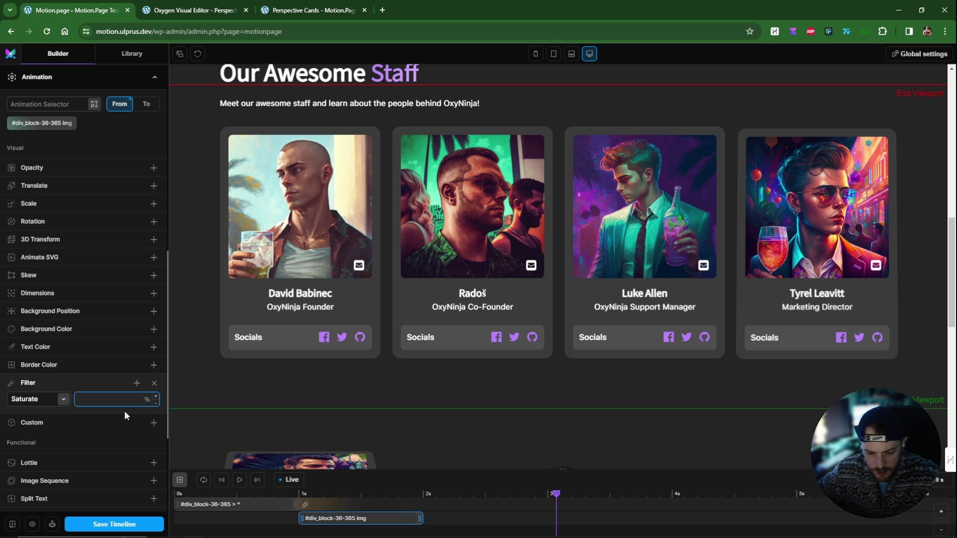
text(0)
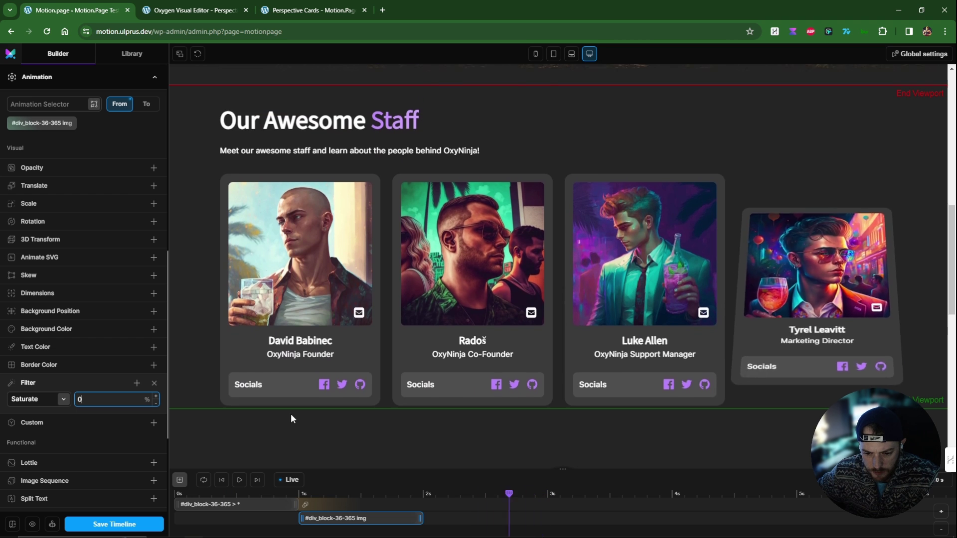
- Add a Saturate filter of 100% to the To state of the card images' animation
click(146, 104)
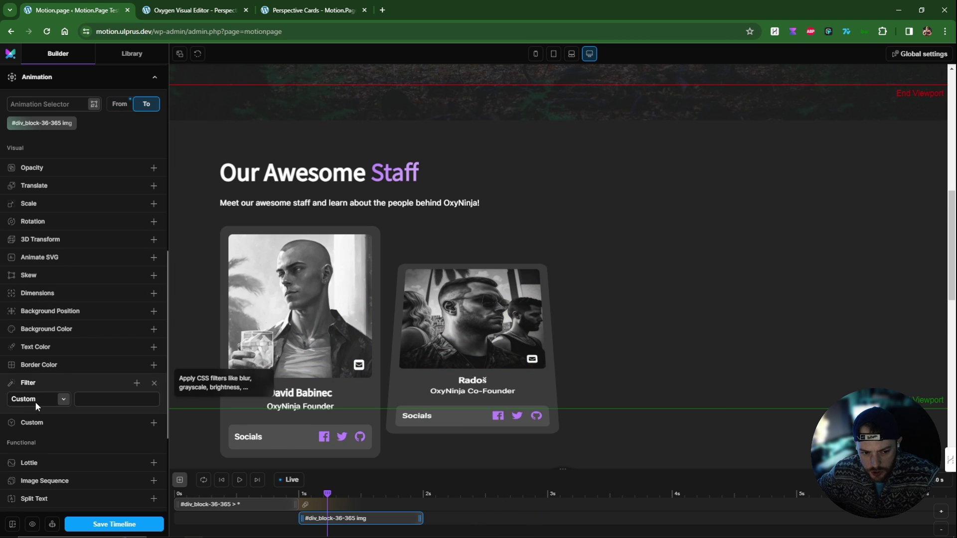
click(30, 366)
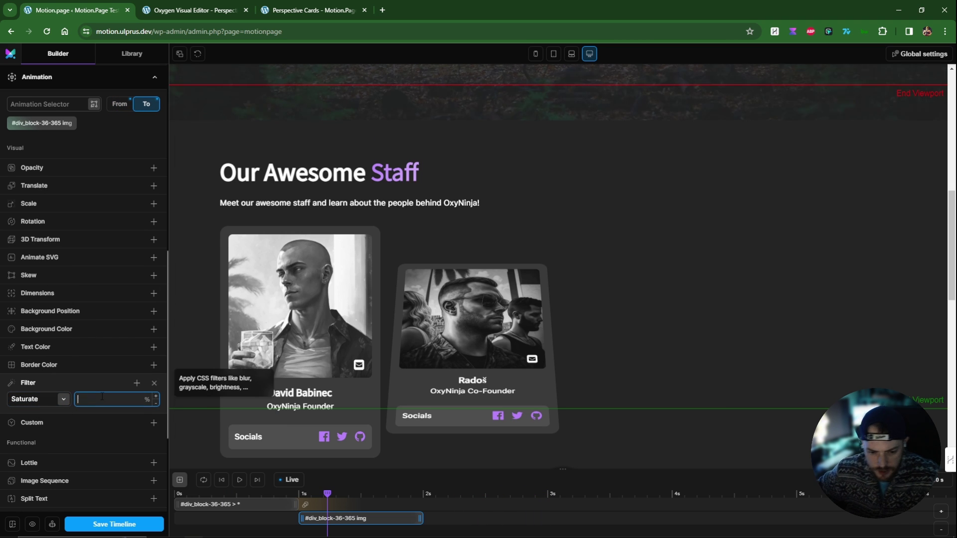
text(100)
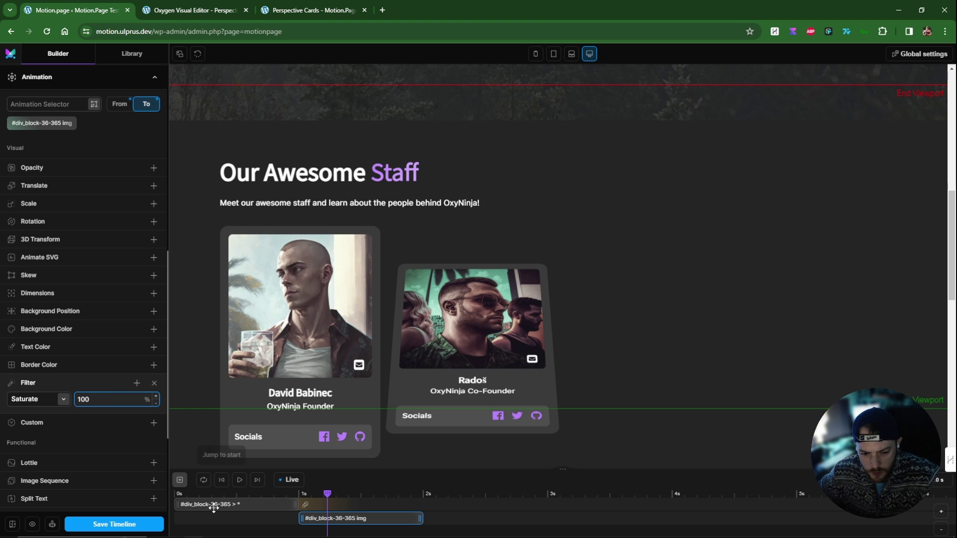
- Add a stagger with a total amount of 5 s from start to the card images' animation
scroll(135, 462, down, 2)
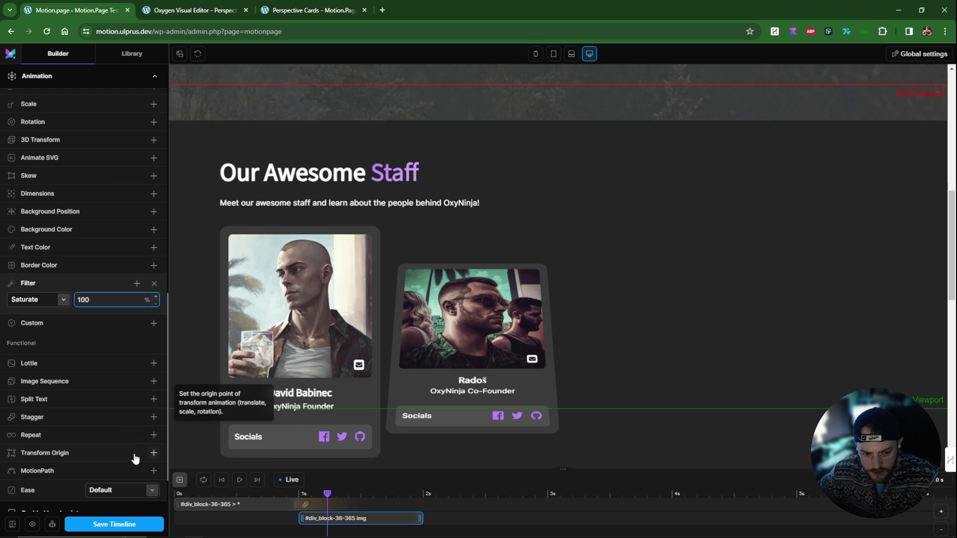
click(67, 417)
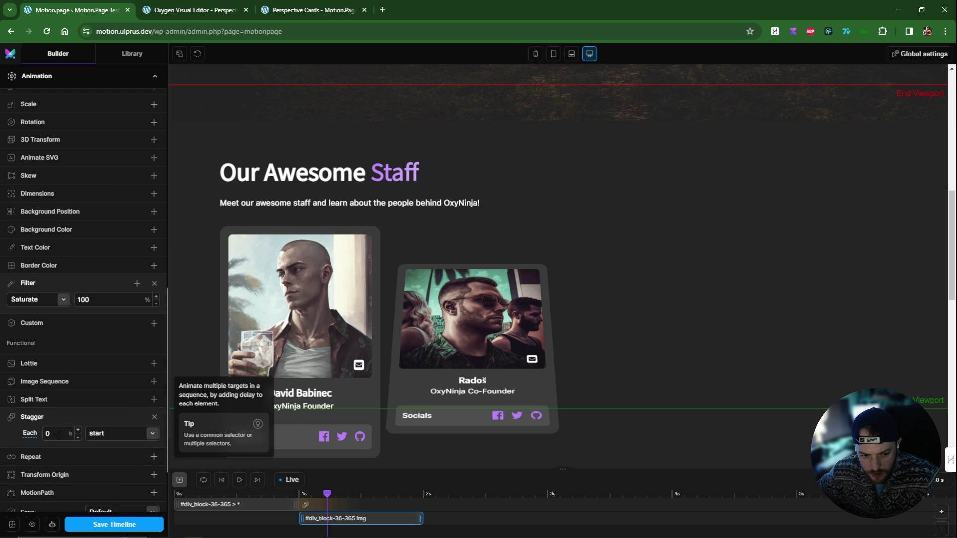
click(30, 434)
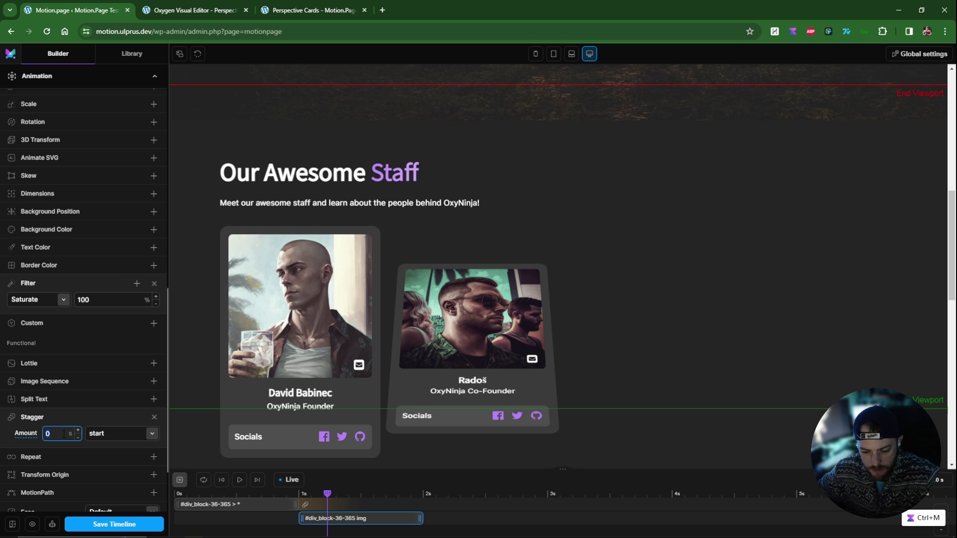
text(5)
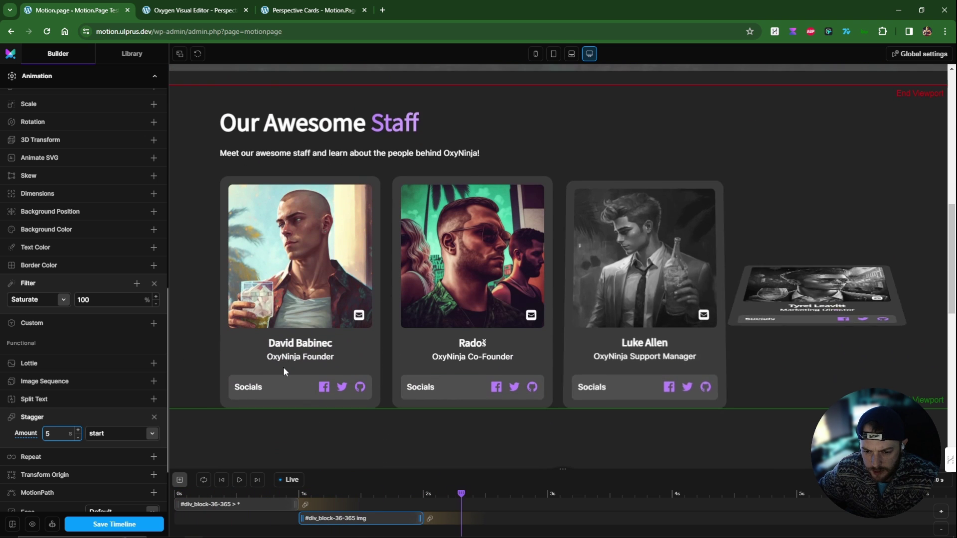
- Set the scroll trigger to end when the first element's top reaches -20%
scroll(115, 351, up, 6)
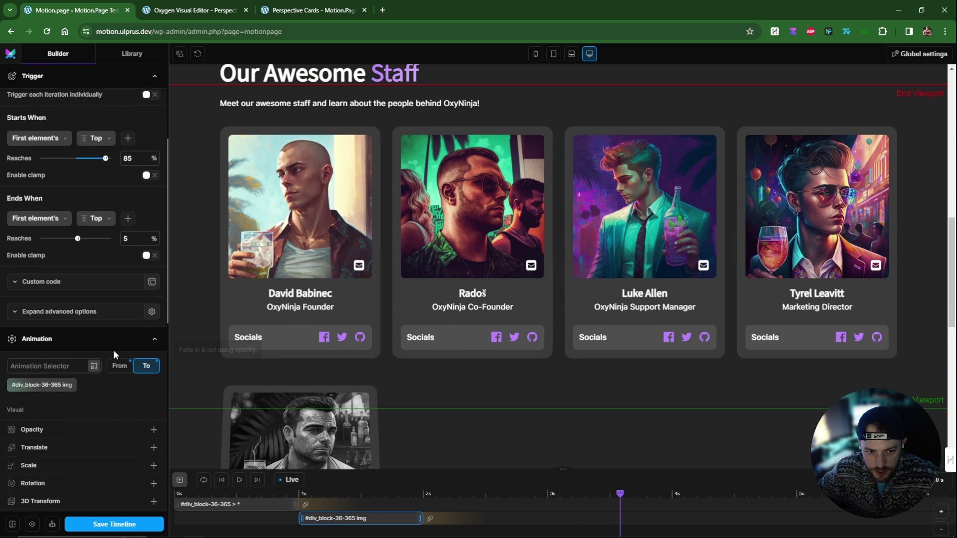
scroll(112, 350, up, 2)
key(ctrl+m)
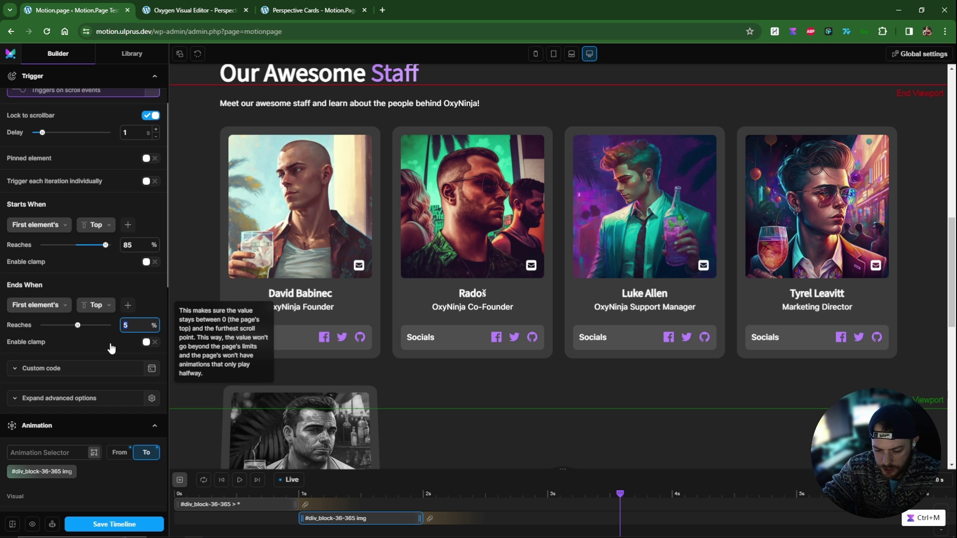
text(20)
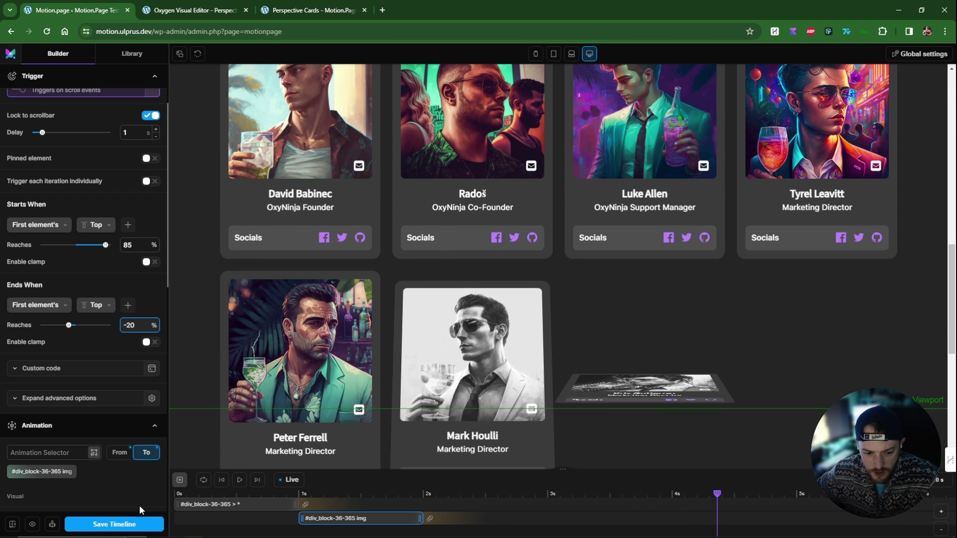
- Open the live Perspective Cards page and examine the cards' unfolding and the images' saturation change while scrolling through the staff section
click(33, 525)
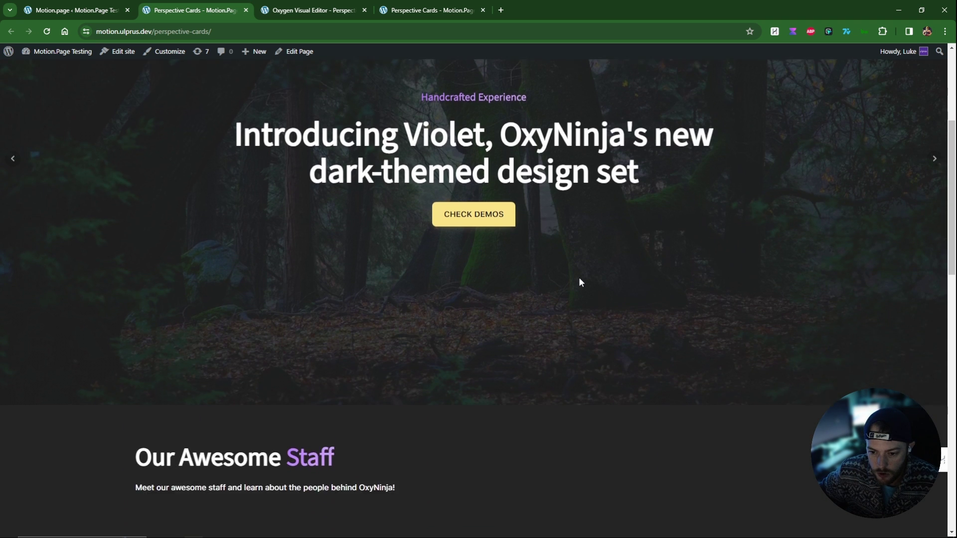
scroll(579, 277, down, 4)
scroll(579, 281, down, 5)
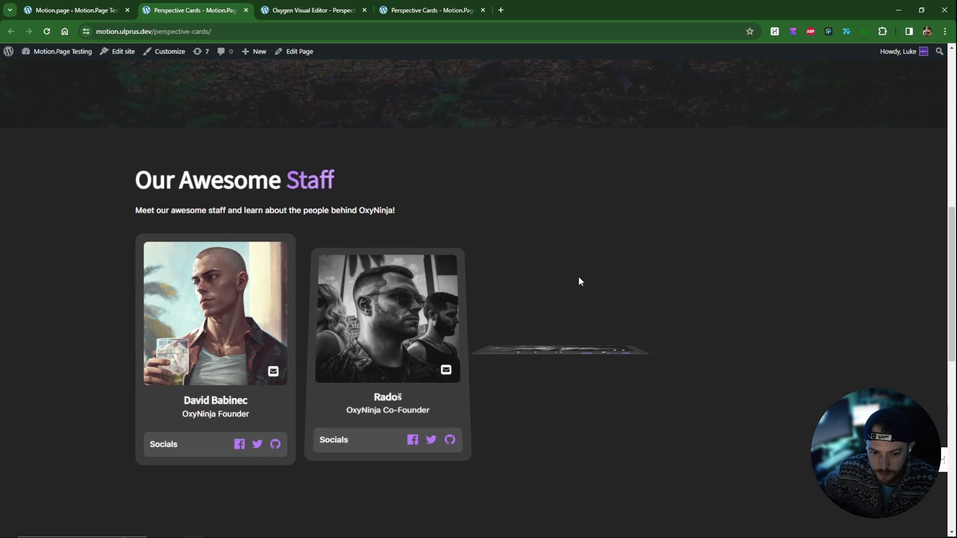
scroll(578, 281, down, 6)
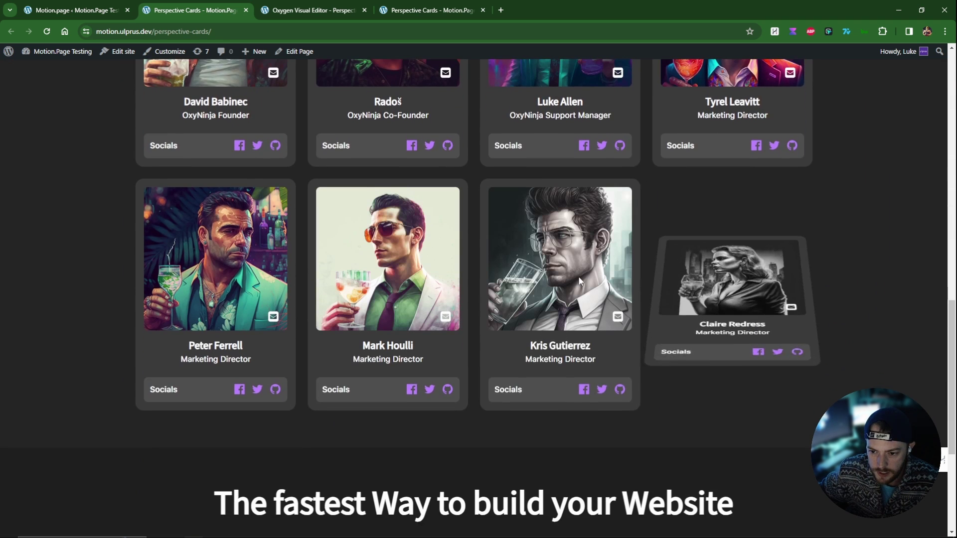
scroll(578, 281, down, 2)
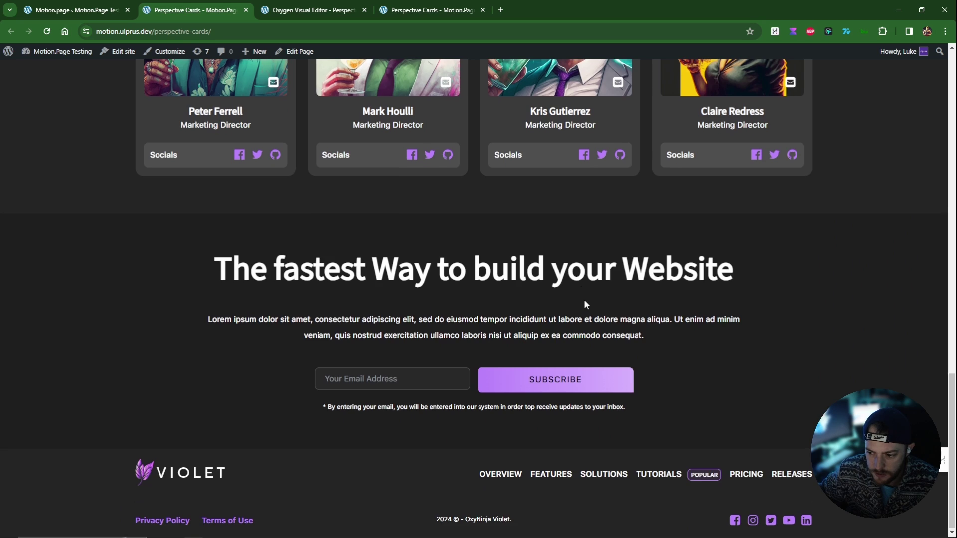
scroll(584, 301, up, 15)
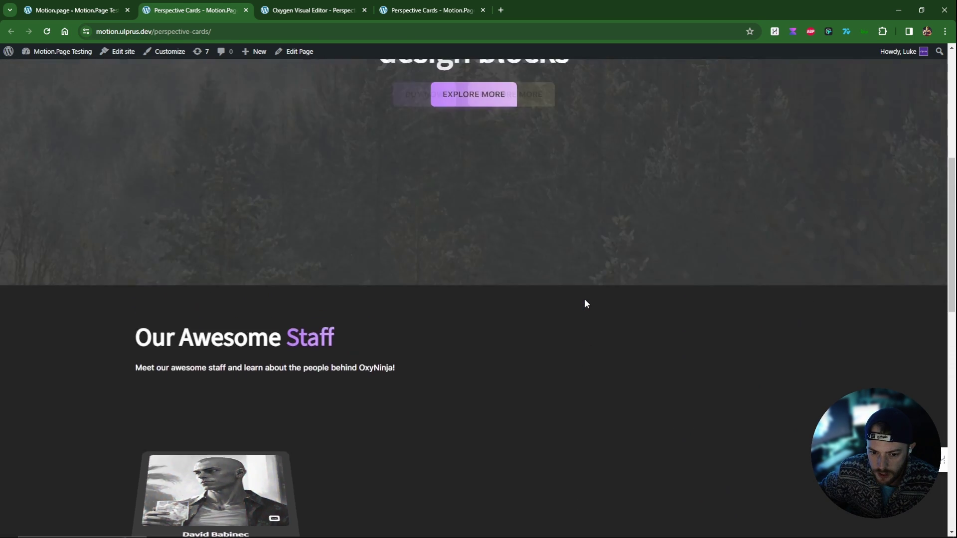
scroll(585, 298, up, 5)
scroll(585, 298, down, 5)
scroll(288, 198, up, 7)
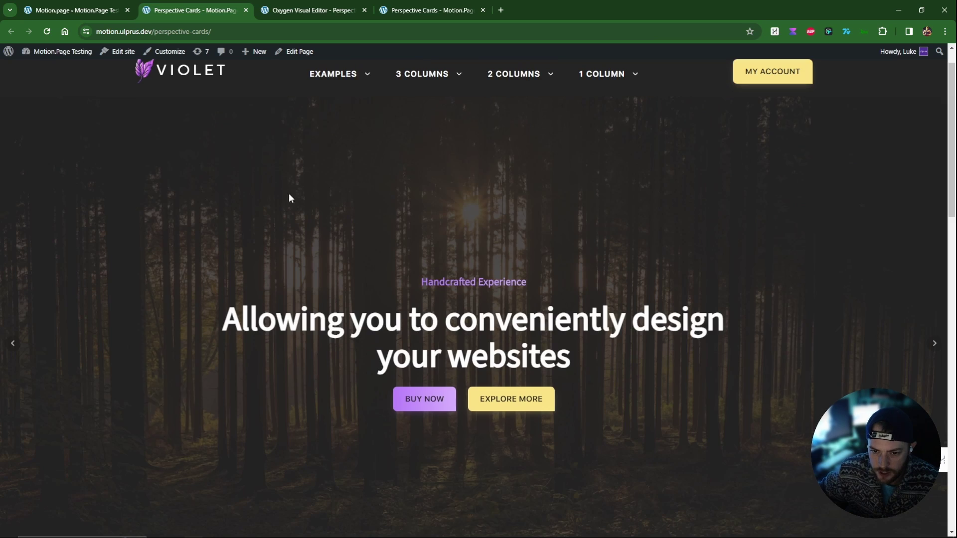
scroll(288, 209, down, 3)
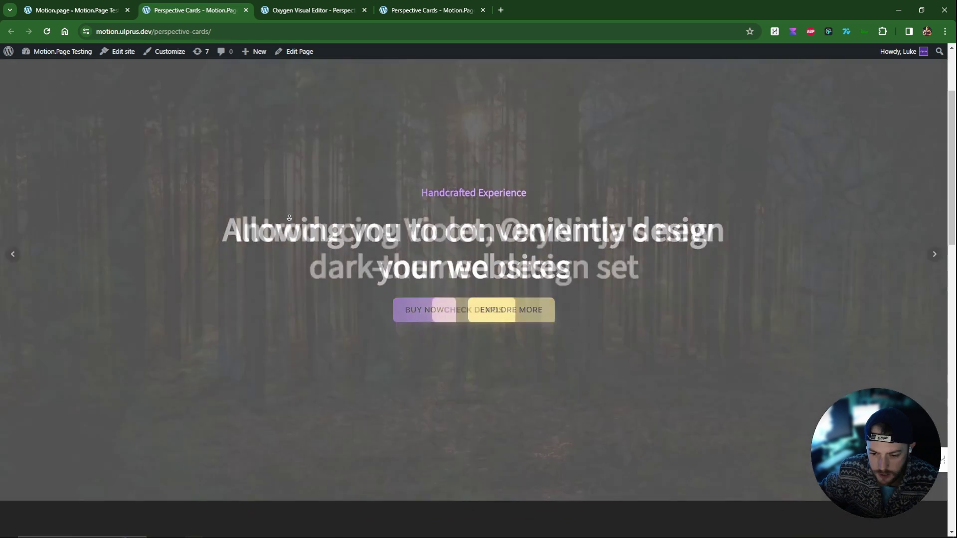
scroll(289, 218, down, 4)
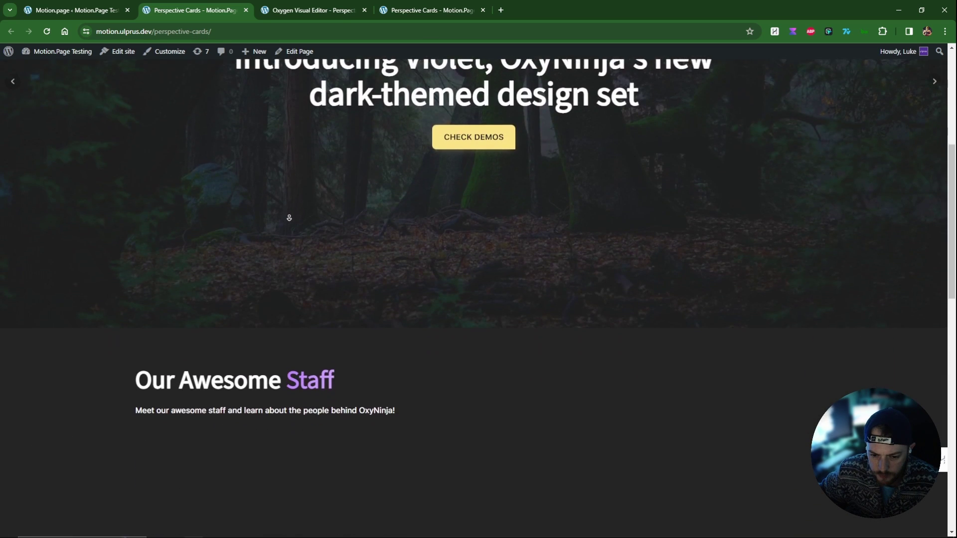
scroll(289, 218, down, 4)
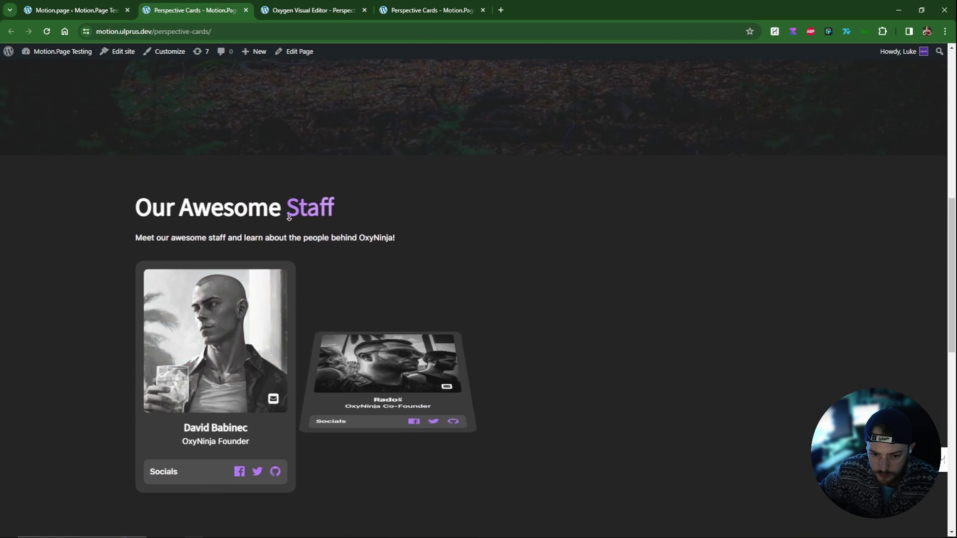
scroll(289, 218, down, 4)
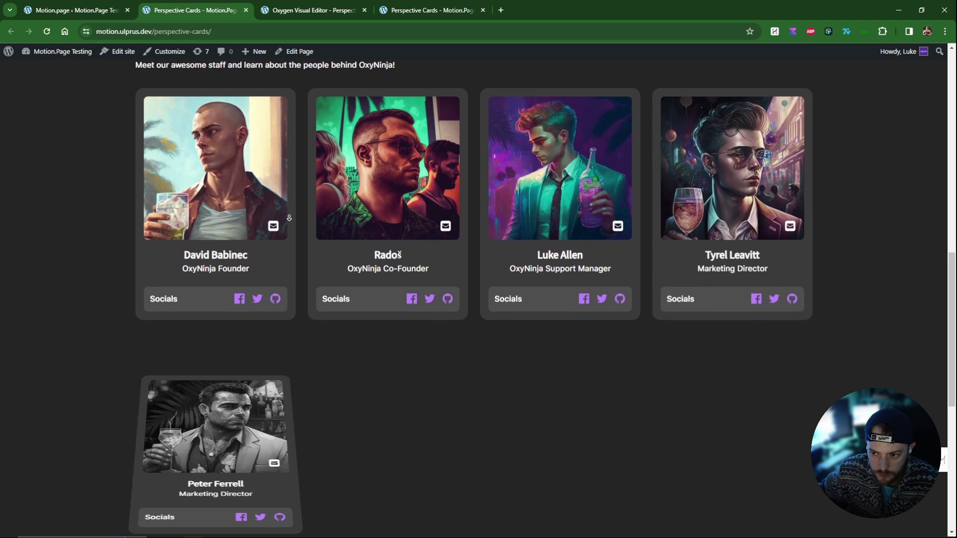
scroll(289, 218, down, 4)
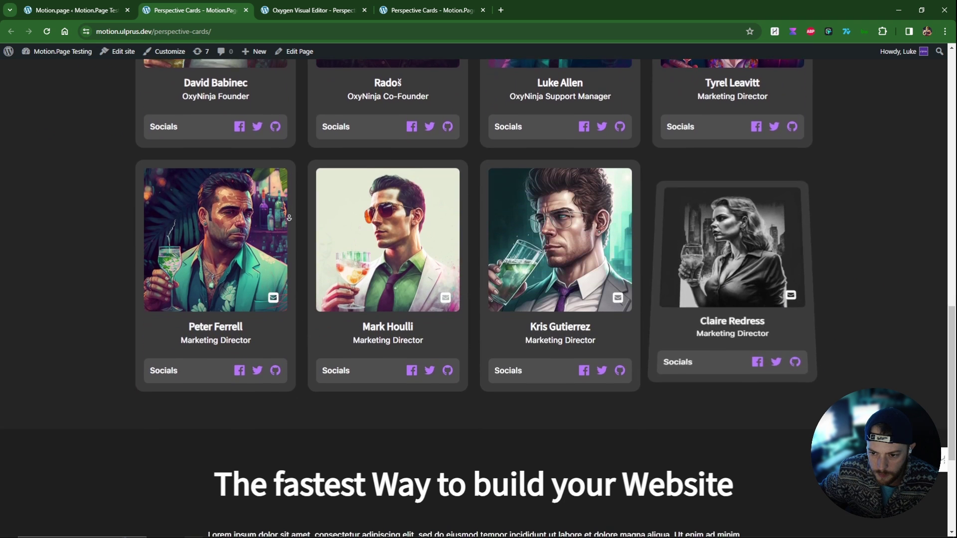
- Examine the staggered card unfolding and the grayscale-to-colour image change in both scroll directions across the two rows of staff cards
scroll(289, 218, down, 4)
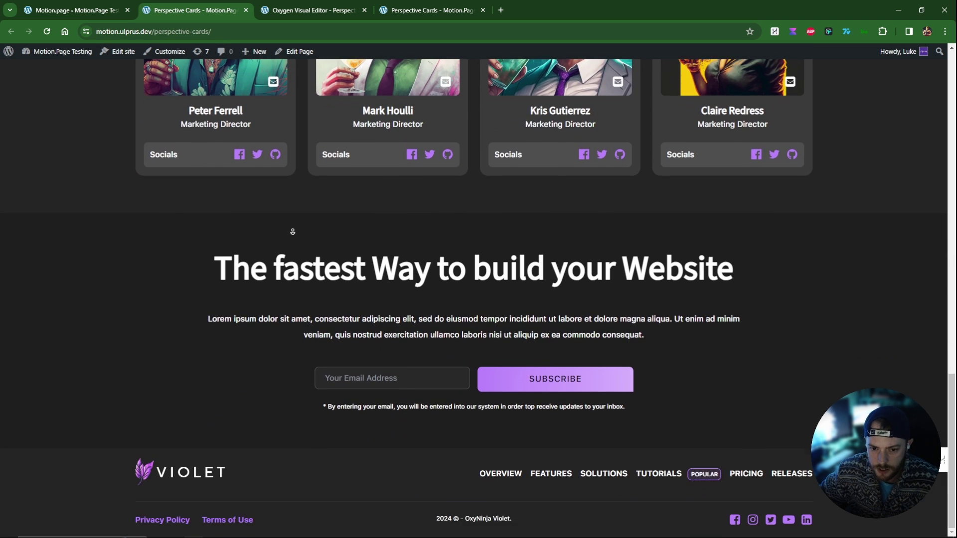
scroll(417, 288, up, 12)
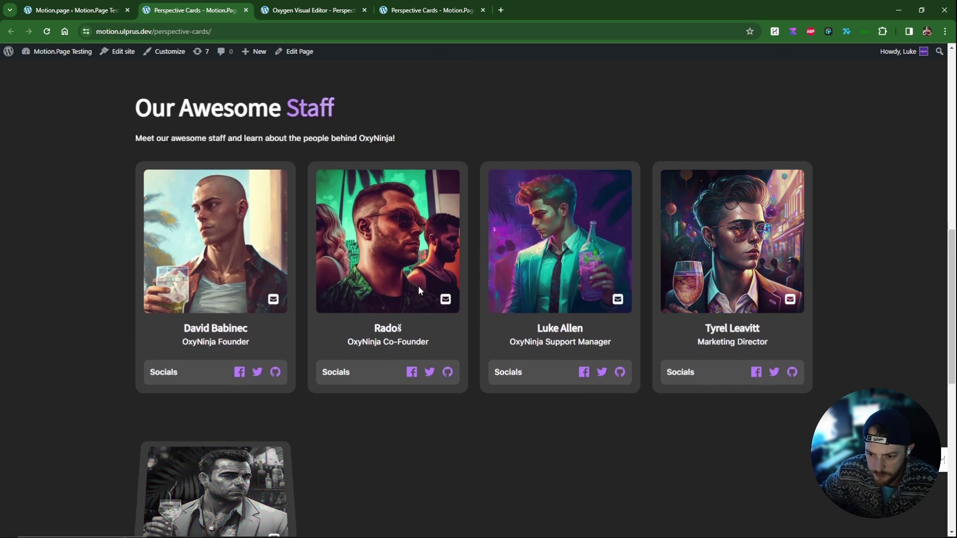
scroll(418, 288, down, 6)
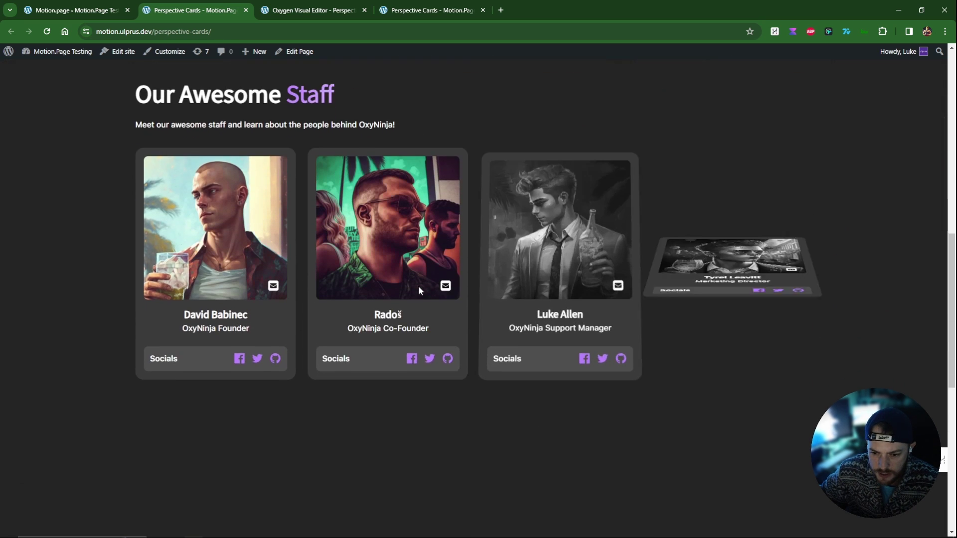
scroll(417, 288, up, 4)
scroll(418, 290, up, 2)
scroll(419, 290, down, 5)
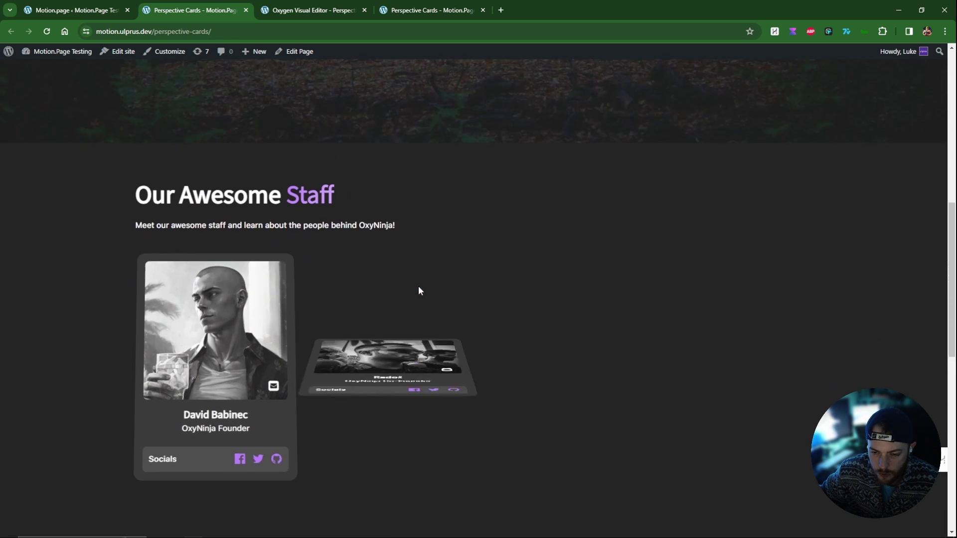
scroll(418, 285, down, 5)
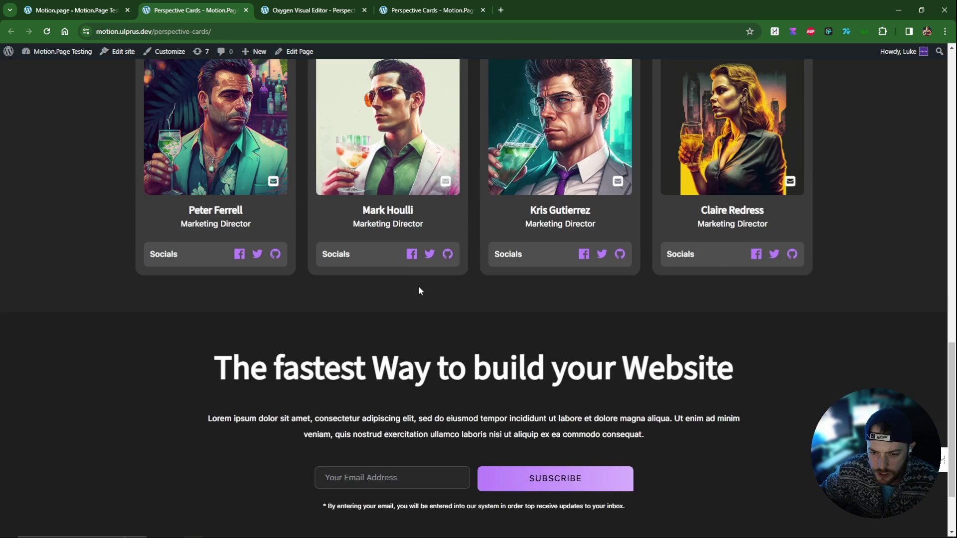
scroll(418, 286, up, 10)
scroll(418, 286, up, 2)
scroll(417, 286, down, 4)
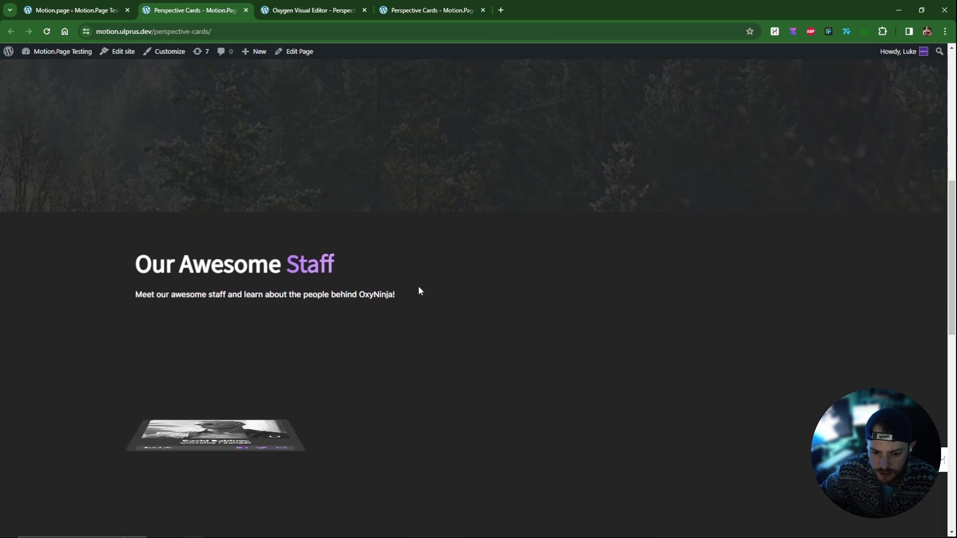
scroll(418, 285, down, 6)
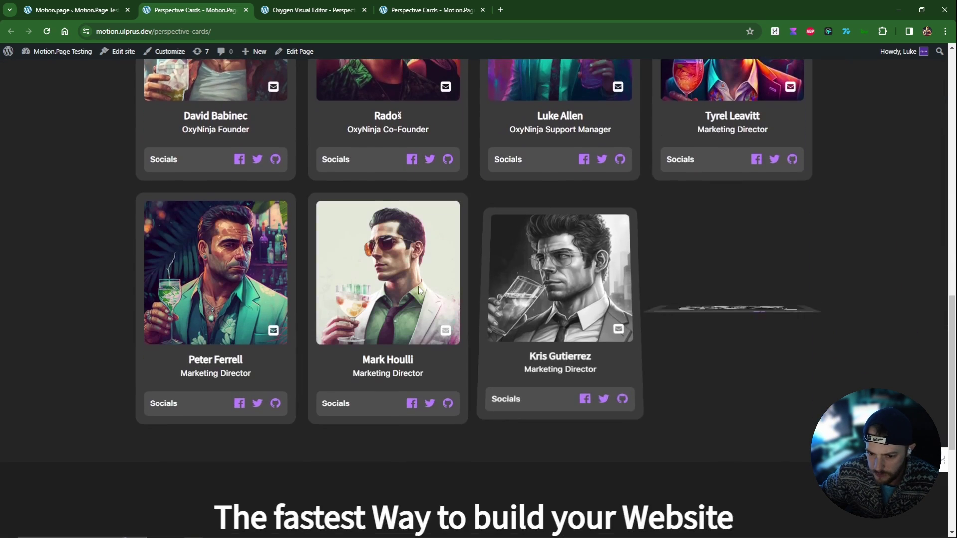